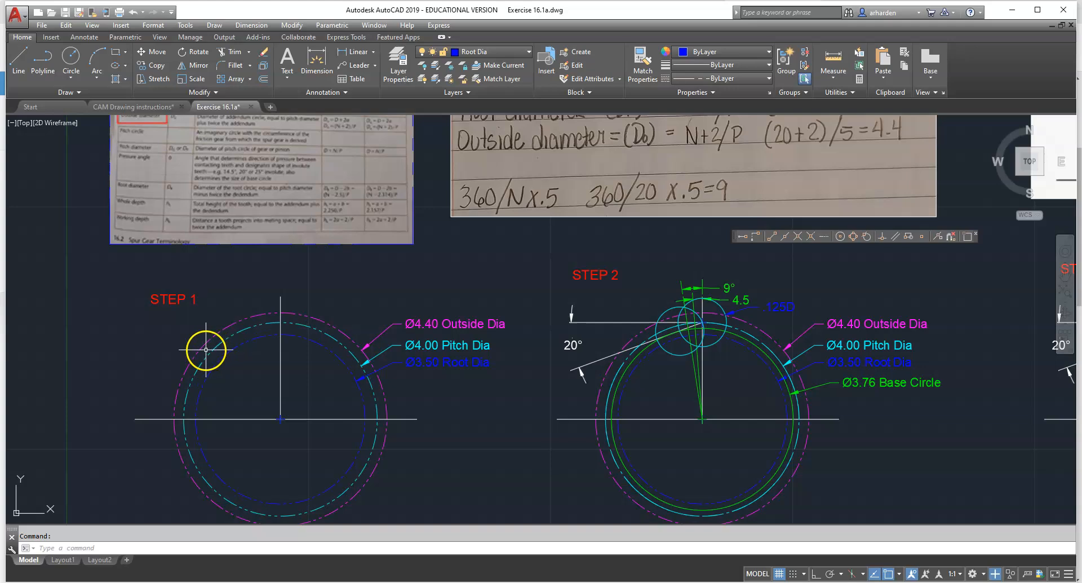
{"action": "scroll", "coordinate": [179, 401], "scroll_direction": "down", "scroll_amount": 2}
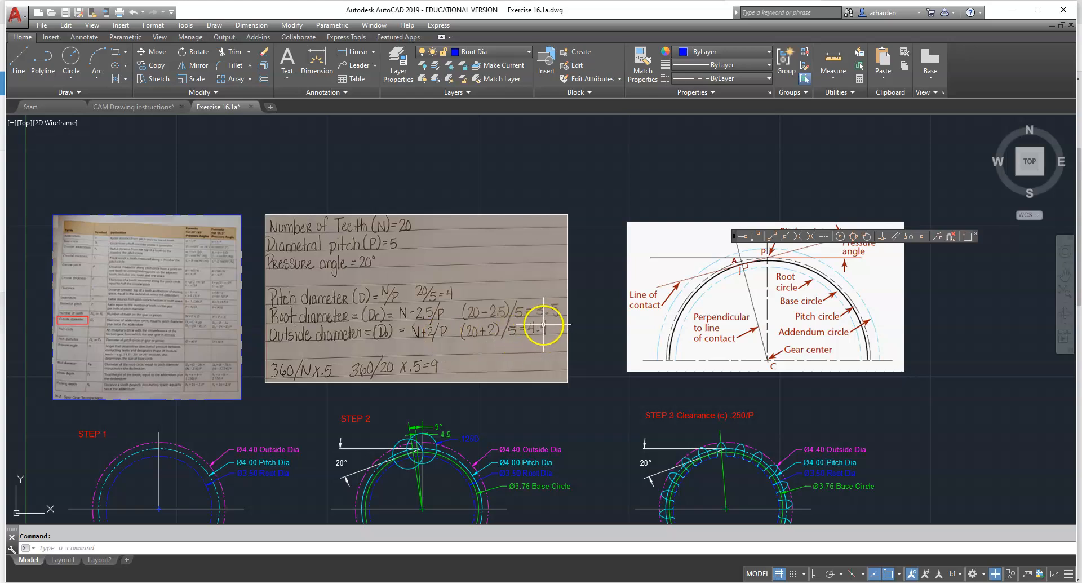
{"action": "scroll", "coordinate": [550, 304], "scroll_direction": "down", "scroll_amount": 2}
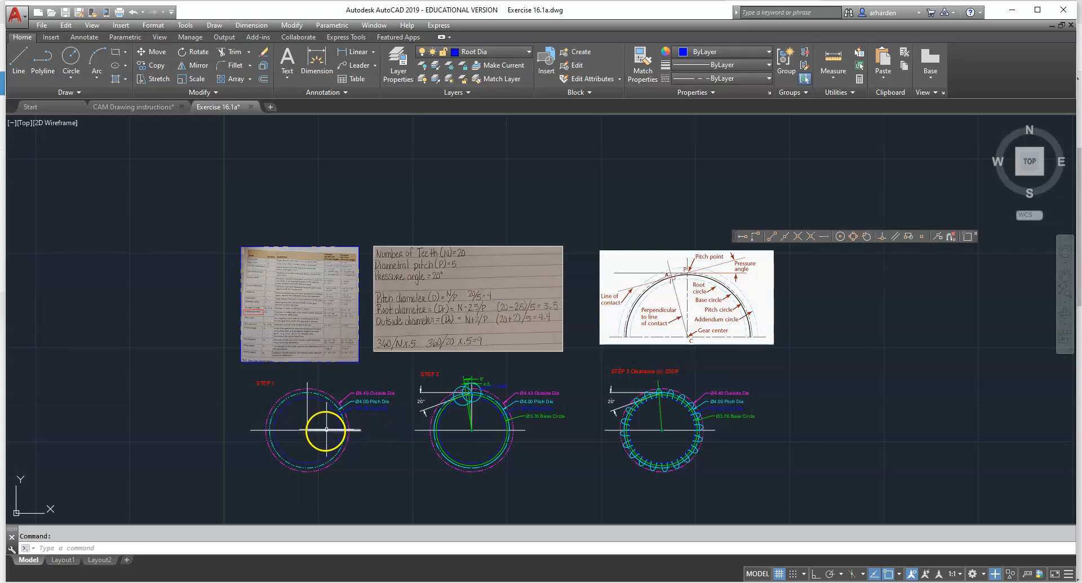
{"action": "scroll", "coordinate": [327, 430], "scroll_direction": "up", "scroll_amount": 3}
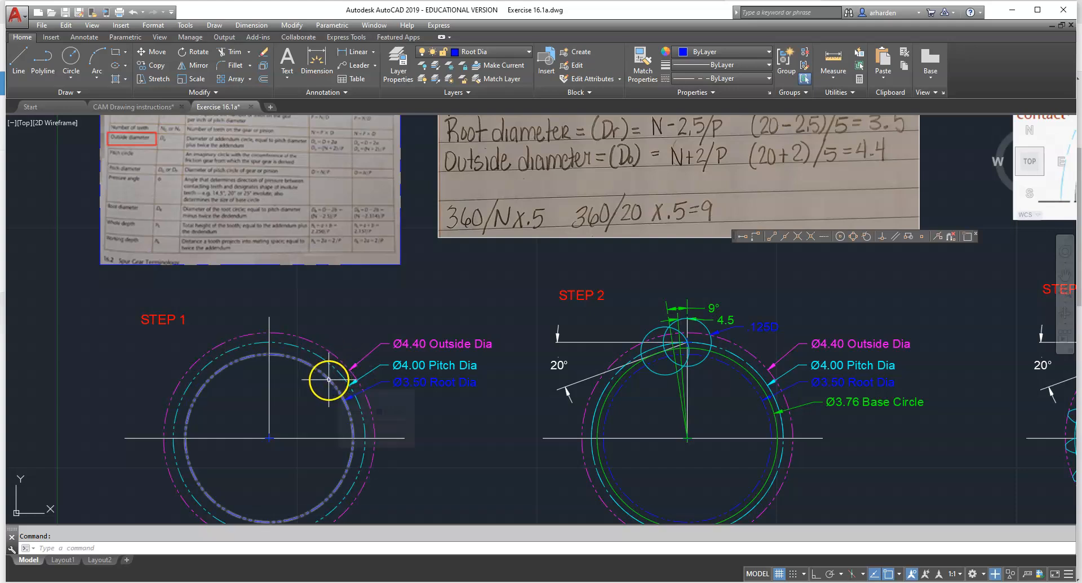
{"action": "left_click", "coordinate": [72, 82]}
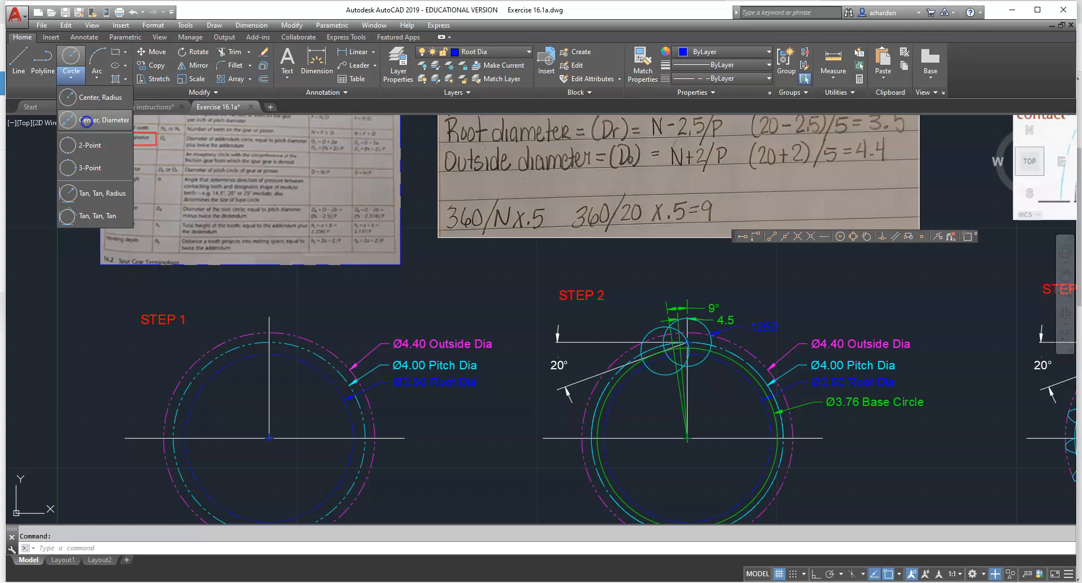
{"action": "left_click", "coordinate": [86, 120]}
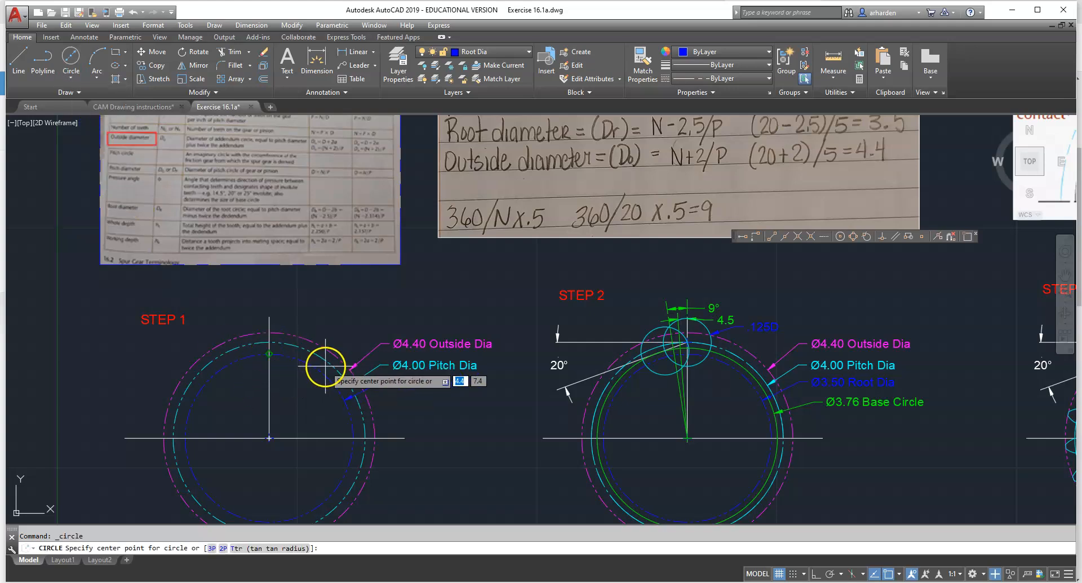
{"action": "key", "text": "Escape"}
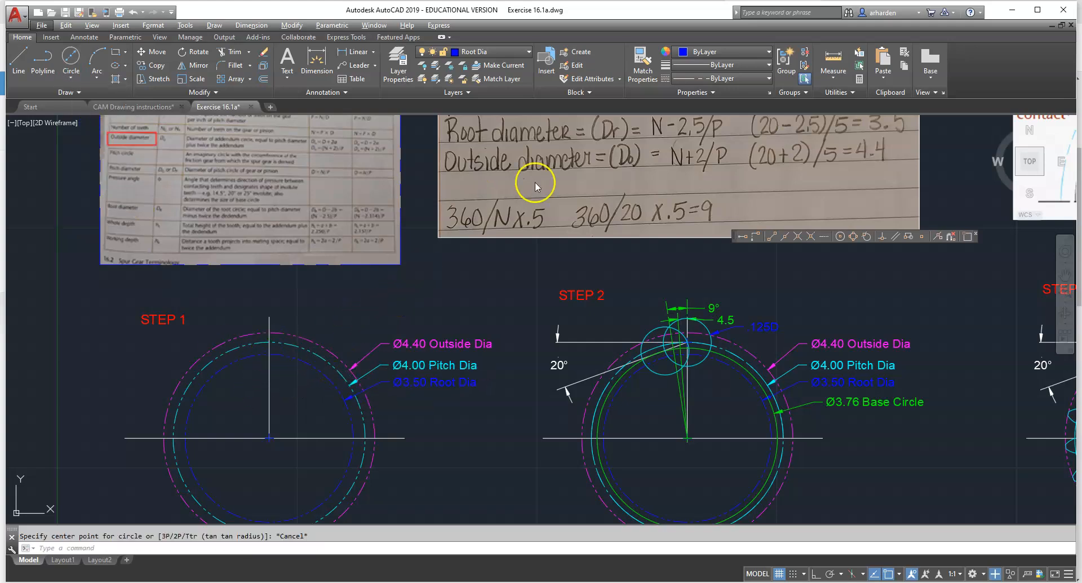
Examine the Step 2 gear construction: the base circle, the 20° pressure-angle line, the 9° and 4.5° lines, and the two .125D tooth circles.
{"action": "scroll", "coordinate": [444, 283], "scroll_direction": "down", "scroll_amount": 4}
{"action": "scroll", "coordinate": [520, 188], "scroll_direction": "up", "scroll_amount": 2}
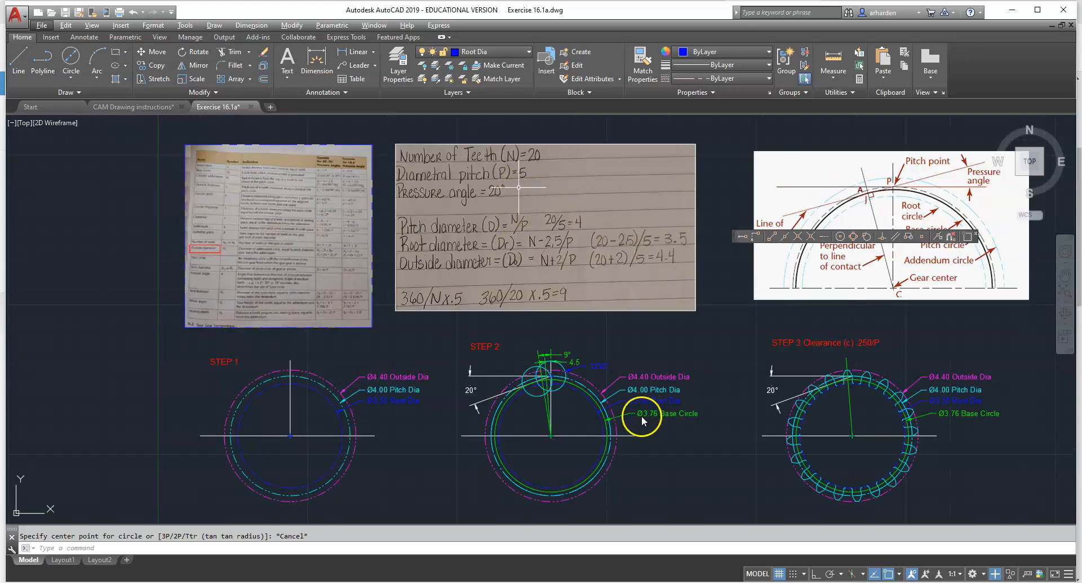
{"action": "scroll", "coordinate": [642, 417], "scroll_direction": "up", "scroll_amount": 5}
{"action": "scroll", "coordinate": [660, 442], "scroll_direction": "down", "scroll_amount": 5}
{"action": "scroll", "coordinate": [642, 431], "scroll_direction": "up", "scroll_amount": 2}
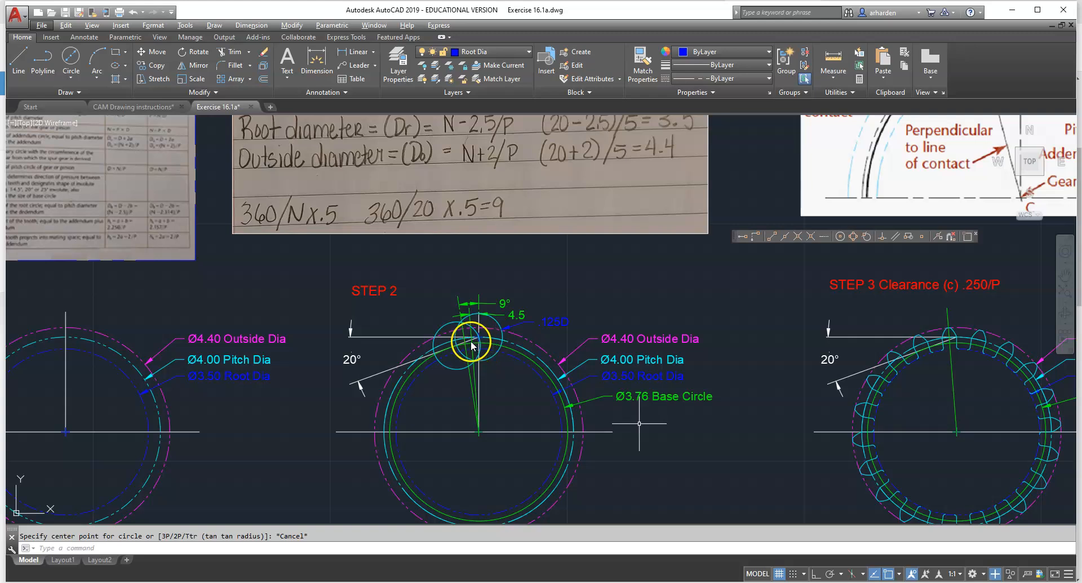
{"action": "left_click", "coordinate": [688, 418]}
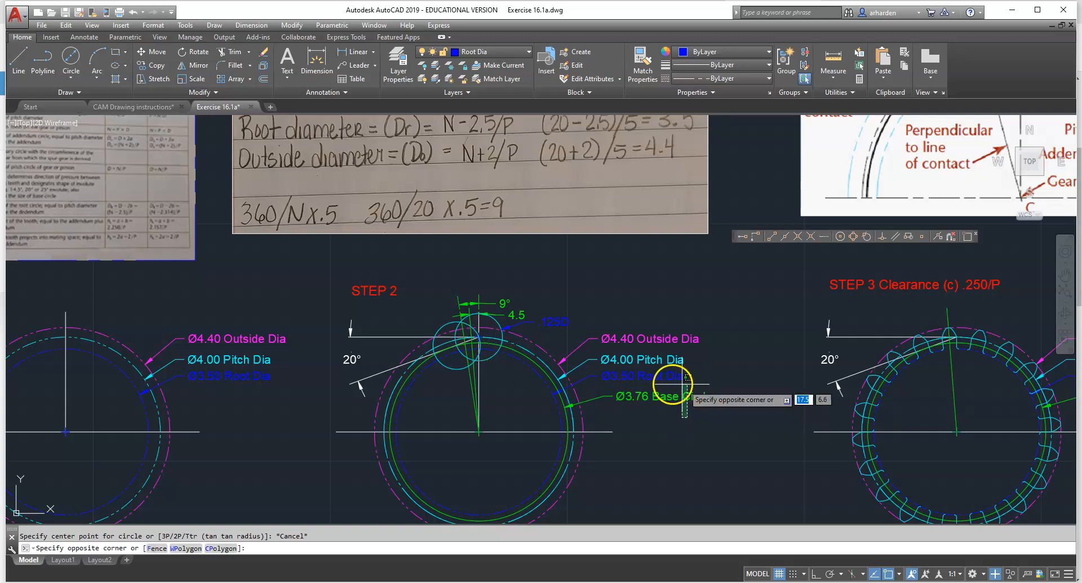
{"action": "left_click", "coordinate": [701, 426]}
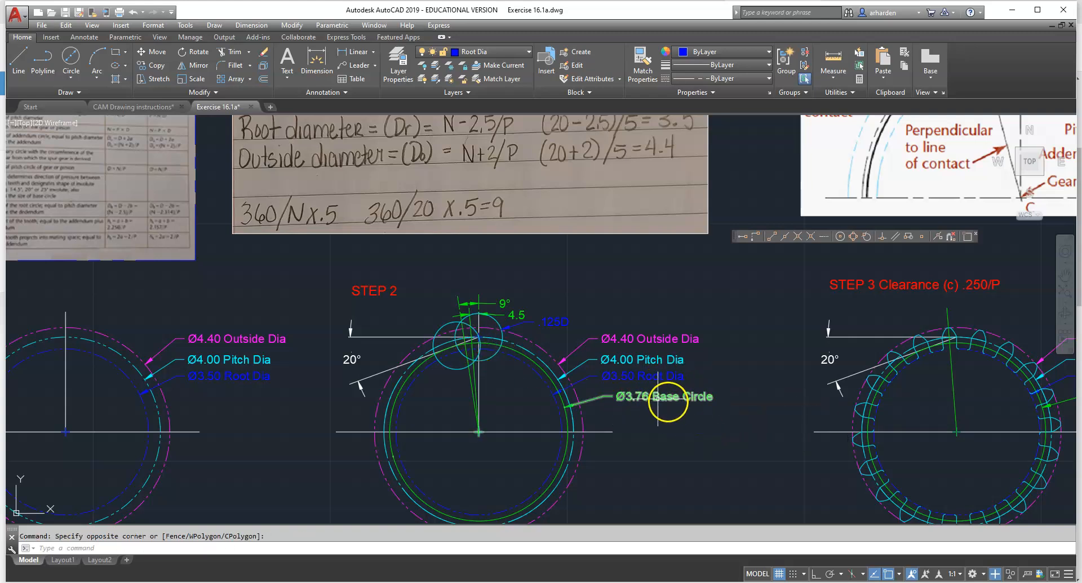
{"action": "scroll", "coordinate": [468, 335], "scroll_direction": "up", "scroll_amount": 2}
{"action": "scroll", "coordinate": [536, 358], "scroll_direction": "down", "scroll_amount": 2}
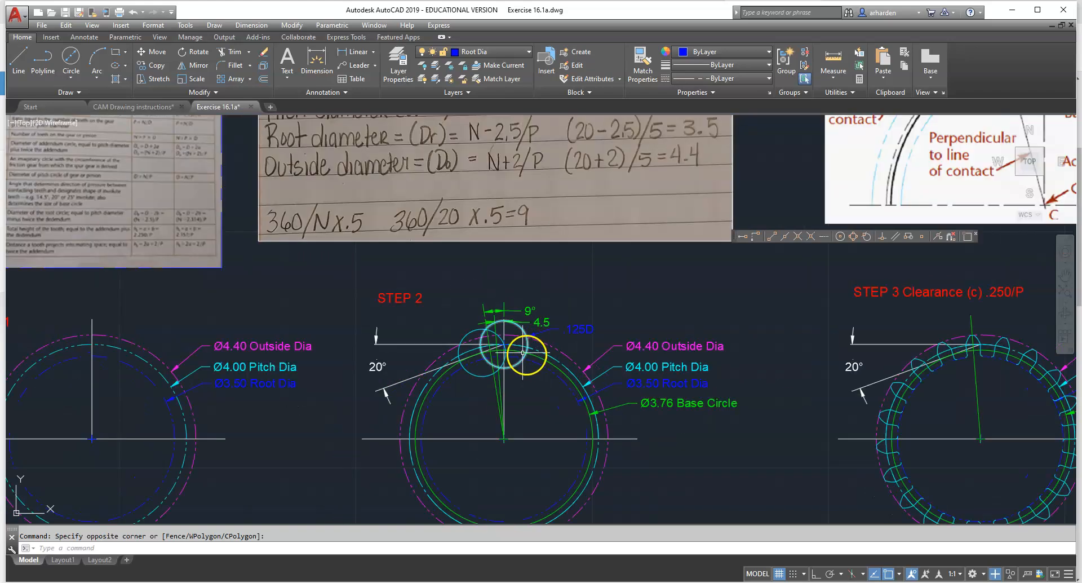
{"action": "scroll", "coordinate": [499, 335], "scroll_direction": "up", "scroll_amount": 2}
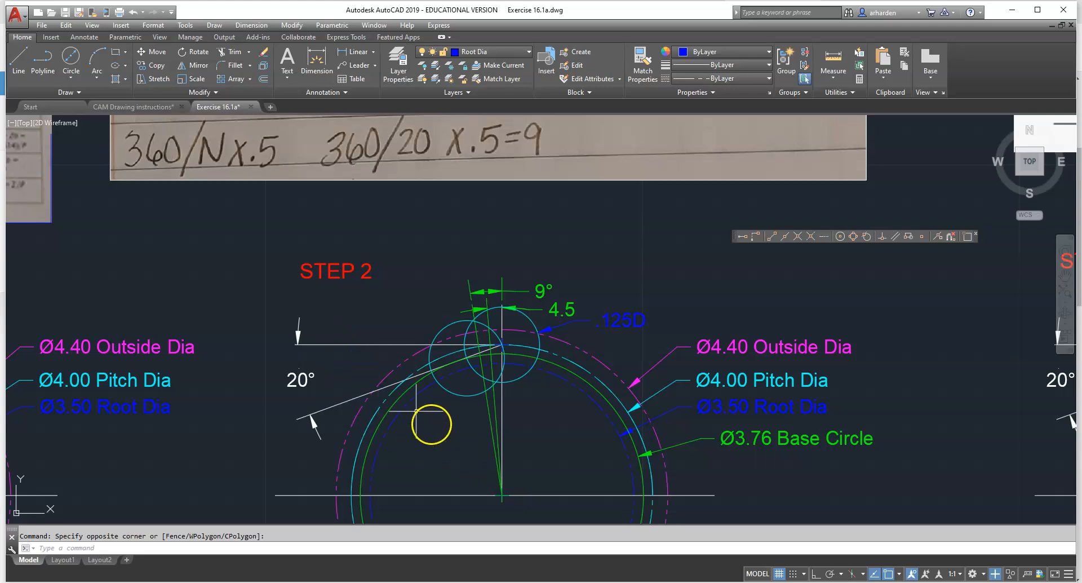
{"action": "left_click", "coordinate": [77, 81]}
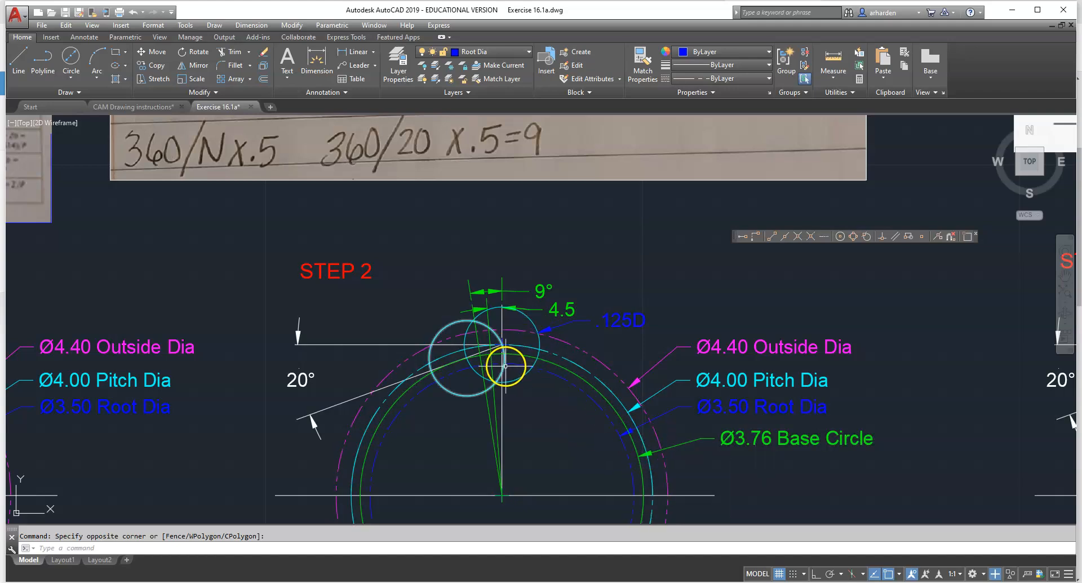
{"action": "scroll", "coordinate": [495, 346], "scroll_direction": "up", "scroll_amount": 2}
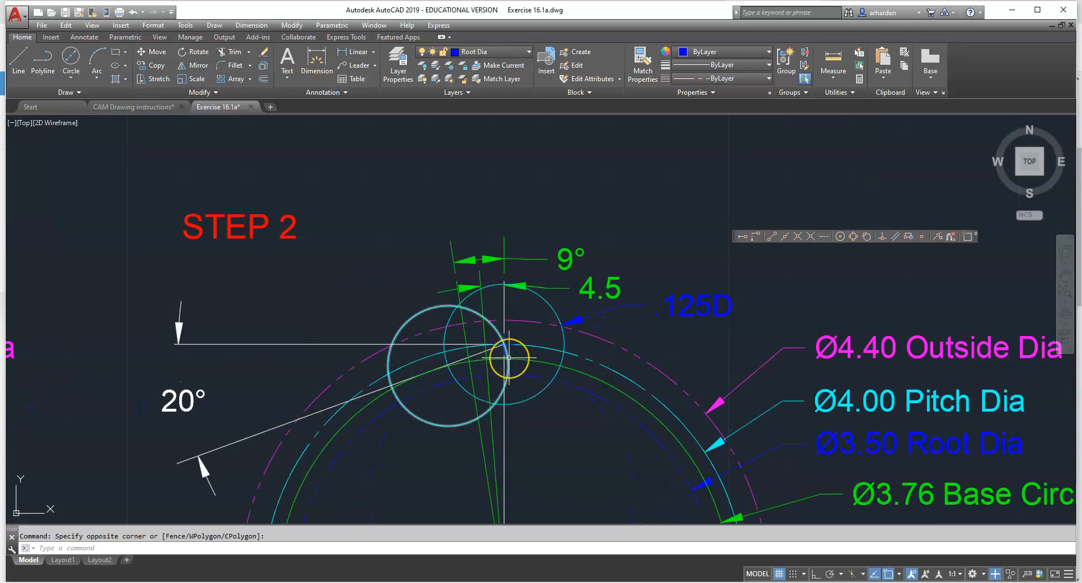
{"action": "scroll", "coordinate": [509, 358], "scroll_direction": "down", "scroll_amount": 2}
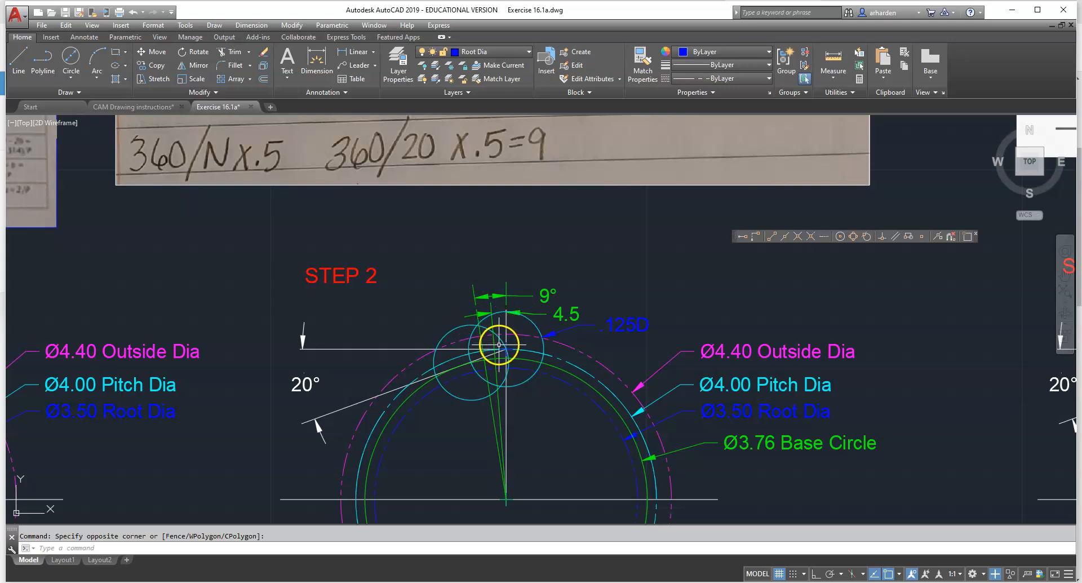
{"action": "scroll", "coordinate": [502, 342], "scroll_direction": "up", "scroll_amount": 2}
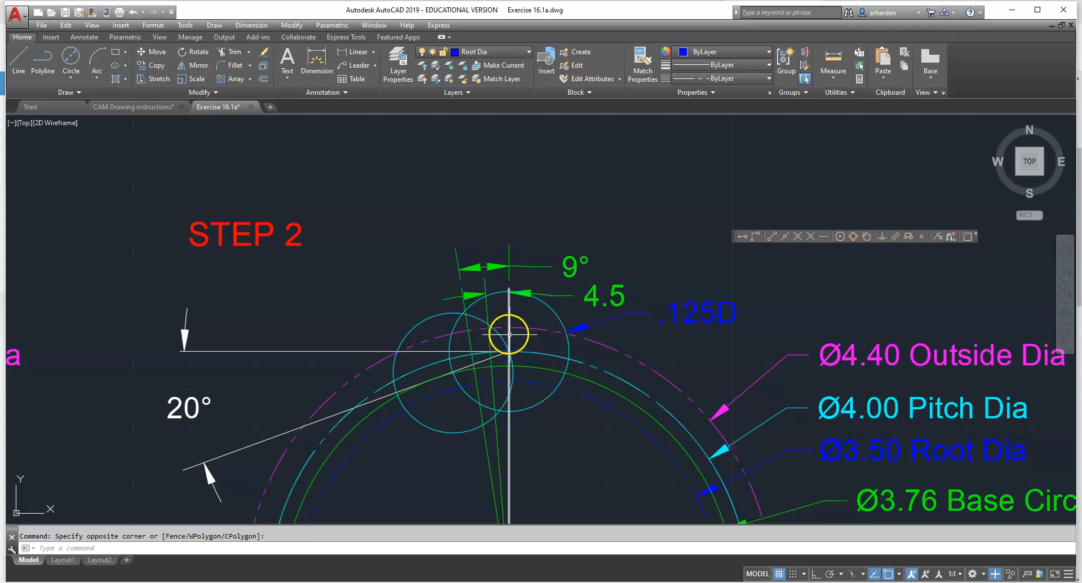
{"action": "scroll", "coordinate": [503, 380], "scroll_direction": "up", "scroll_amount": 2}
{"action": "scroll", "coordinate": [482, 367], "scroll_direction": "down", "scroll_amount": 2}
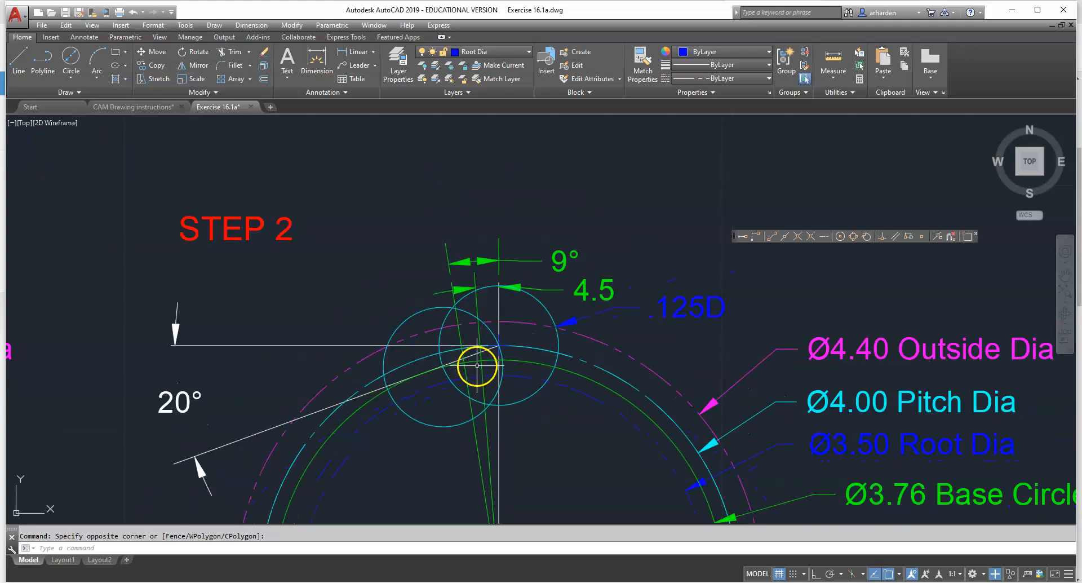
Compare the Step 2 tooth construction with the gear calculations, the reference diagram and the finished Step 3 gear.
{"action": "scroll", "coordinate": [479, 357], "scroll_direction": "down", "scroll_amount": 8}
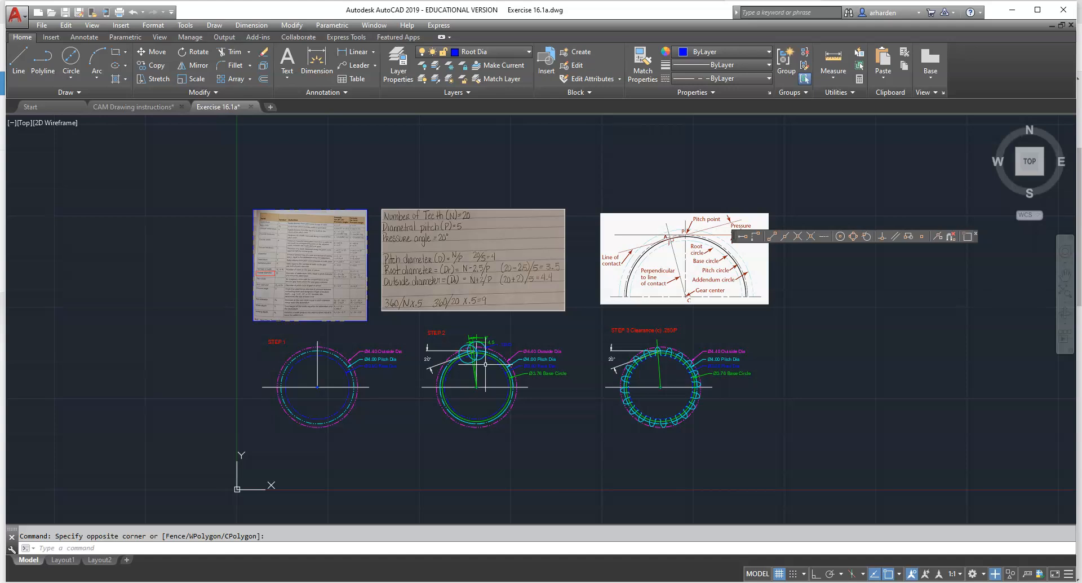
{"action": "scroll", "coordinate": [485, 364], "scroll_direction": "up", "scroll_amount": 2}
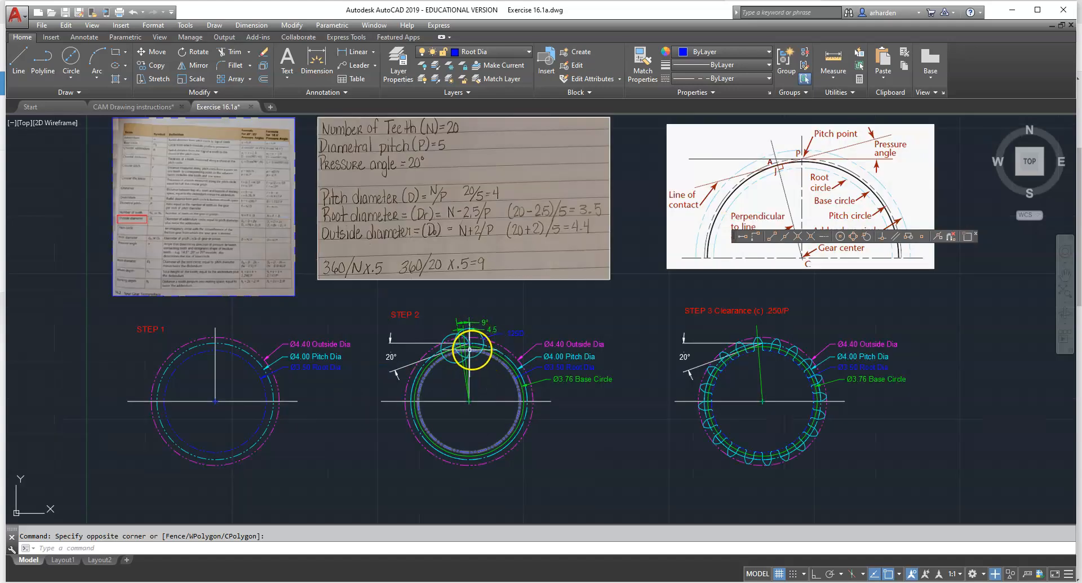
{"action": "scroll", "coordinate": [483, 354], "scroll_direction": "up", "scroll_amount": 2}
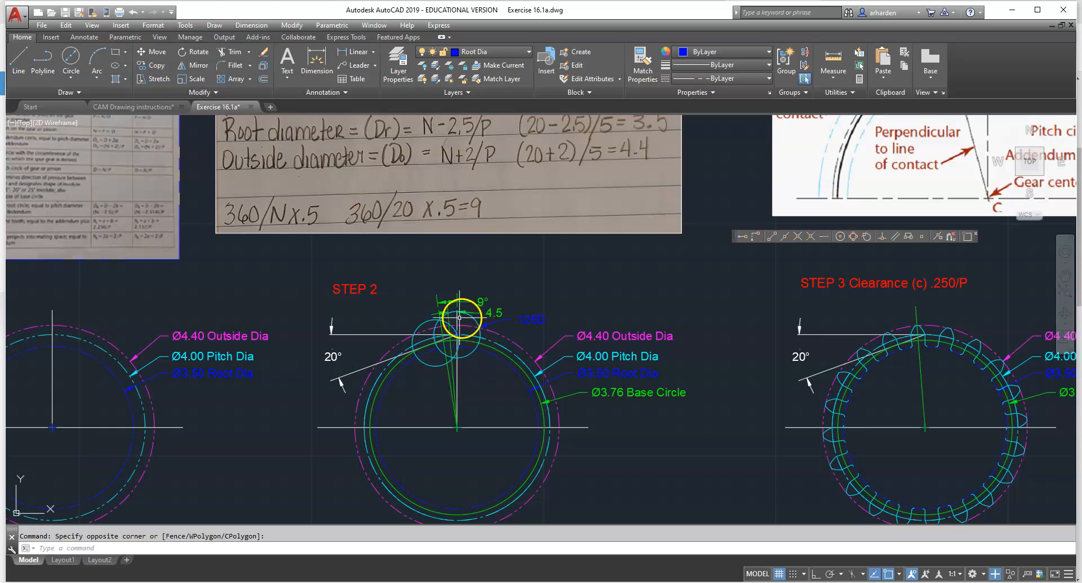
{"action": "scroll", "coordinate": [461, 341], "scroll_direction": "up", "scroll_amount": 2}
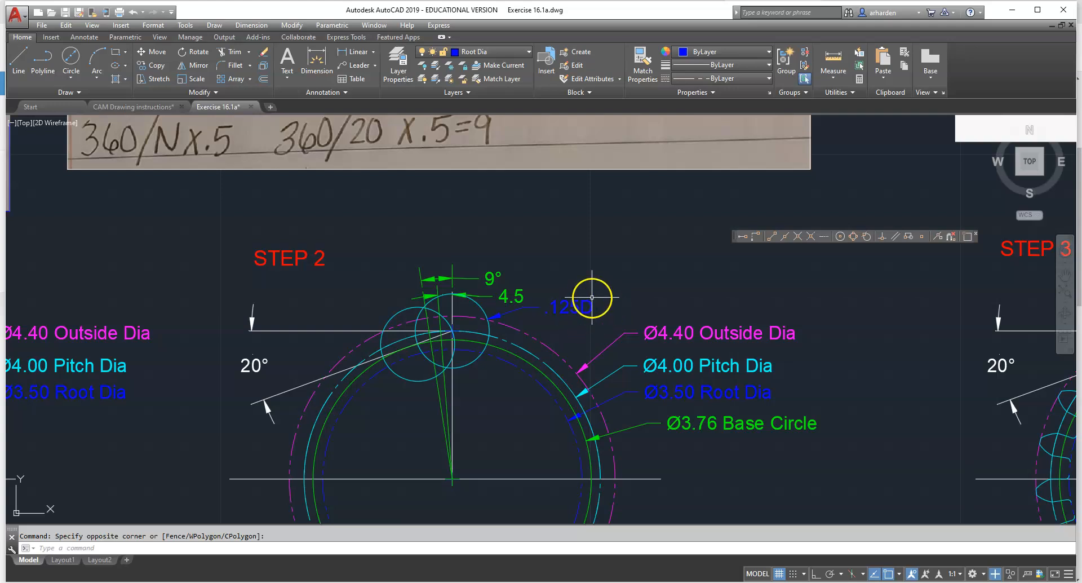
{"action": "scroll", "coordinate": [581, 334], "scroll_direction": "down", "scroll_amount": 4}
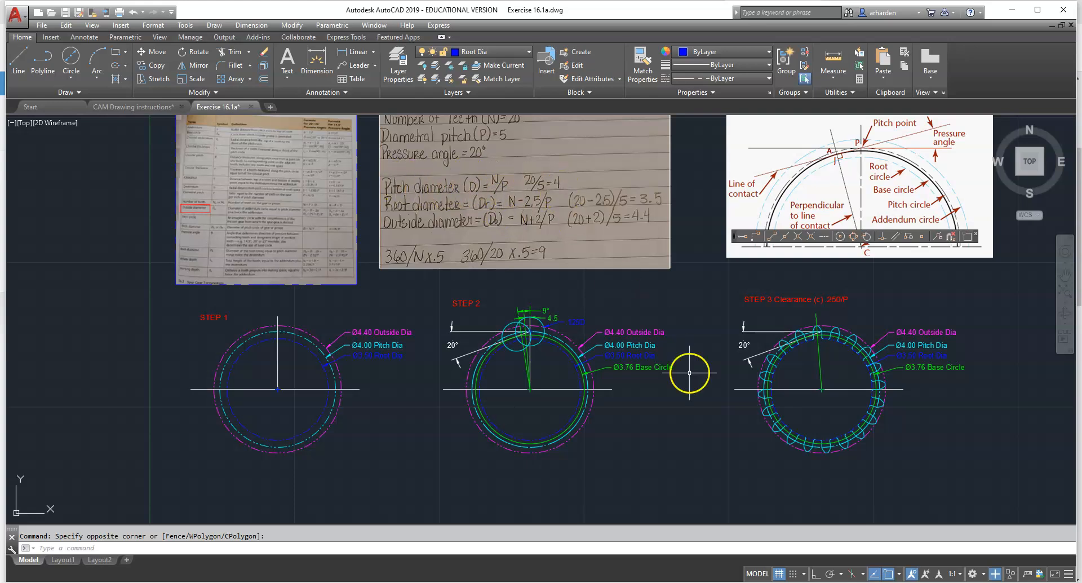
{"action": "scroll", "coordinate": [566, 321], "scroll_direction": "up", "scroll_amount": 2}
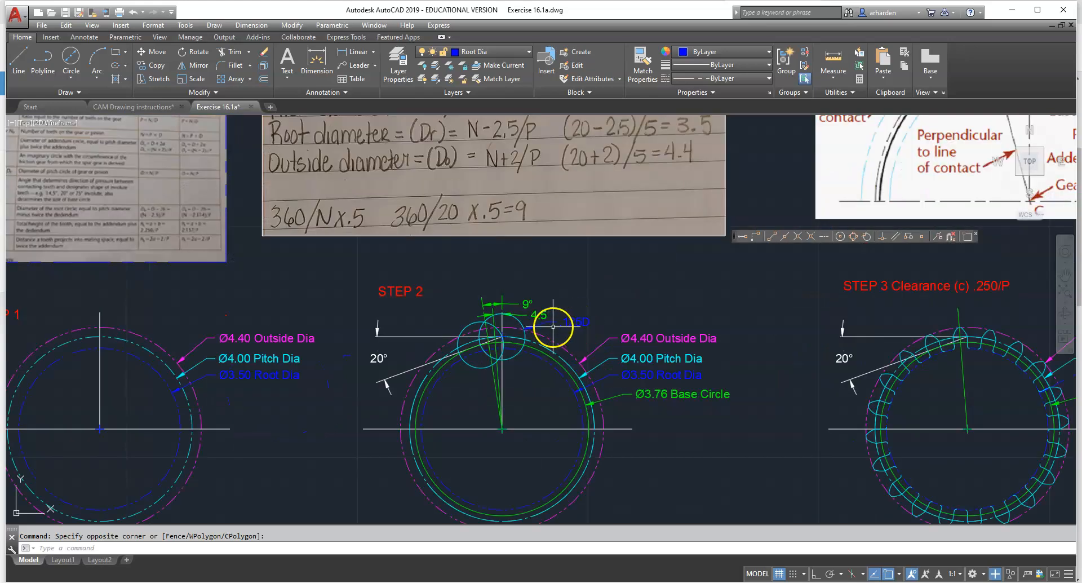
{"action": "scroll", "coordinate": [533, 325], "scroll_direction": "up", "scroll_amount": 2}
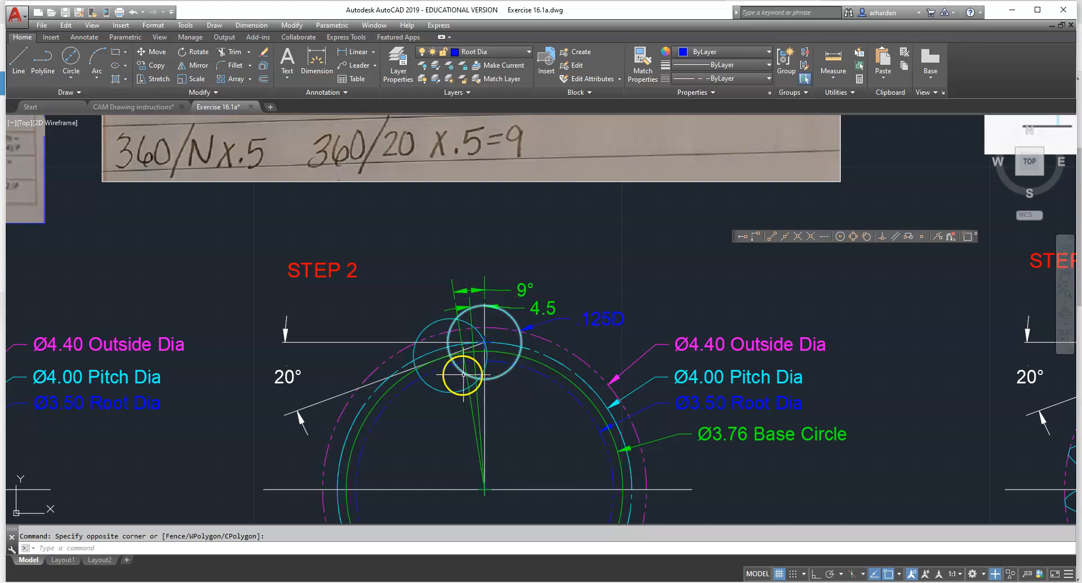
{"action": "scroll", "coordinate": [463, 374], "scroll_direction": "up", "scroll_amount": 2}
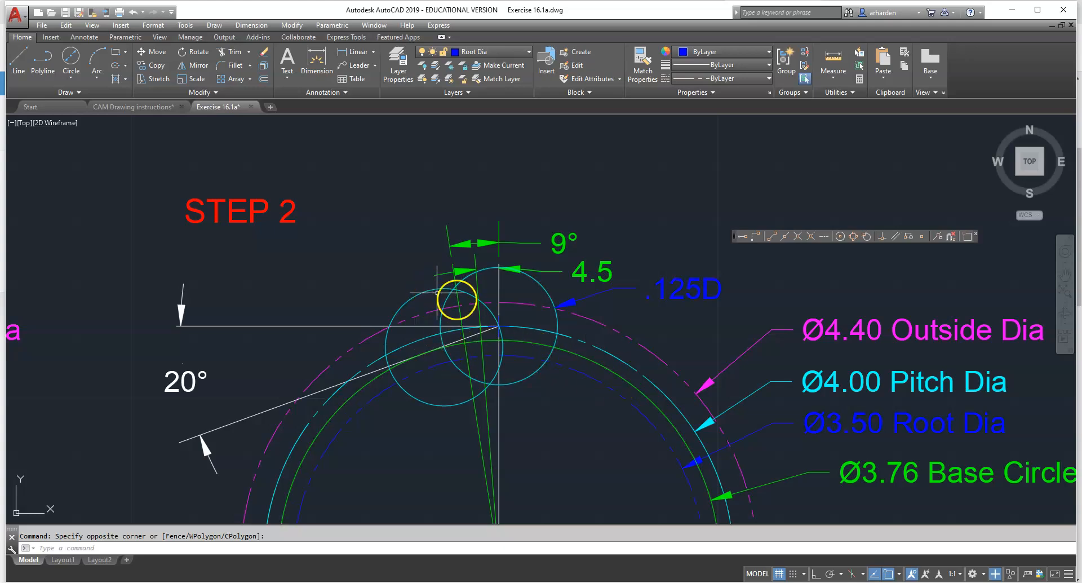
Make the Text layer current and draw a line along the Step 2 vertical centreline from the root circle to the pitch circle.
{"action": "scroll", "coordinate": [498, 323], "scroll_direction": "up", "scroll_amount": 2}
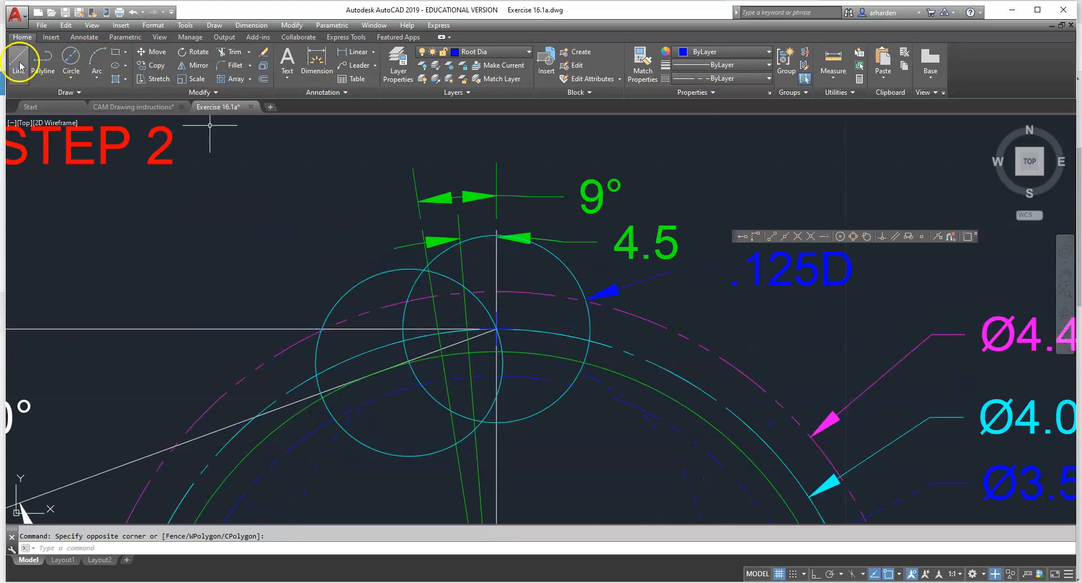
{"action": "left_click", "coordinate": [516, 51]}
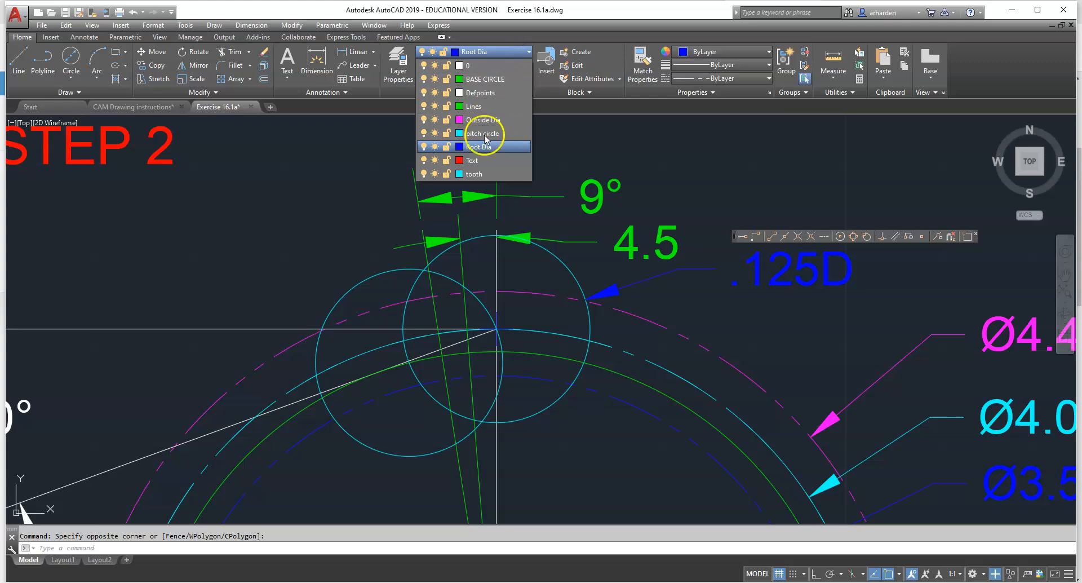
{"action": "left_click", "coordinate": [477, 161]}
{"action": "left_click", "coordinate": [16, 66]}
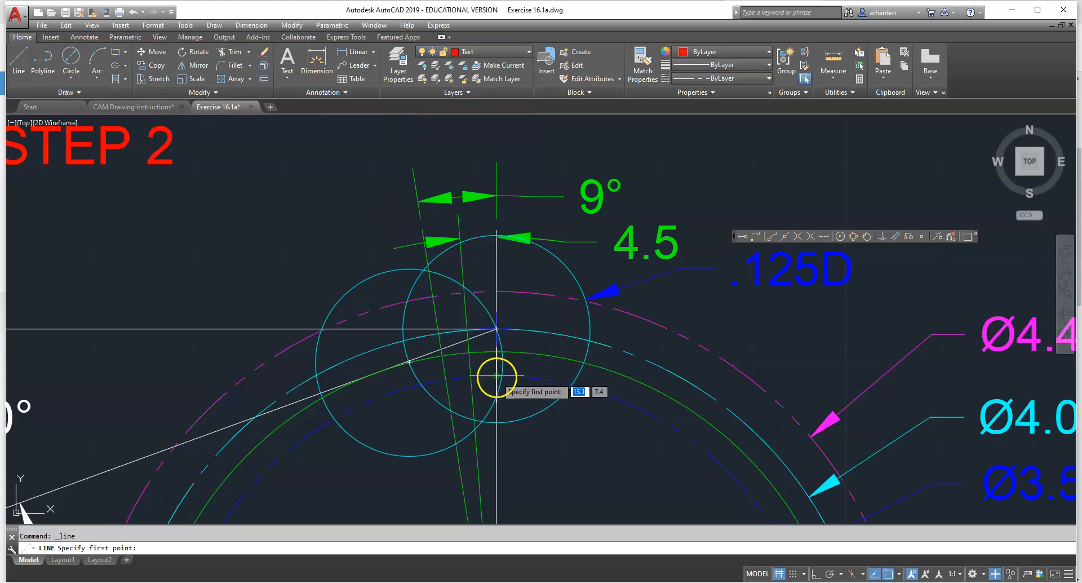
{"action": "left_click", "coordinate": [496, 329]}
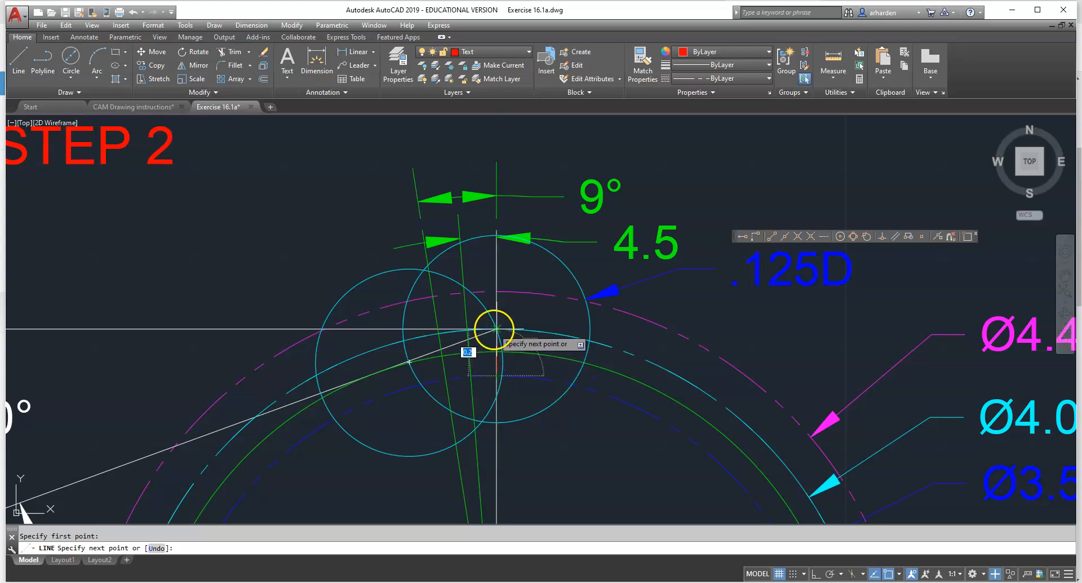
{"action": "right_click", "coordinate": [517, 317]}
{"action": "left_click", "coordinate": [537, 328]}
Draw a second short line along the 9° construction line from the root circle to the pitch circle.
{"action": "right_click", "coordinate": [524, 311]}
{"action": "left_click", "coordinate": [539, 317]}
{"action": "left_click", "coordinate": [446, 380]}
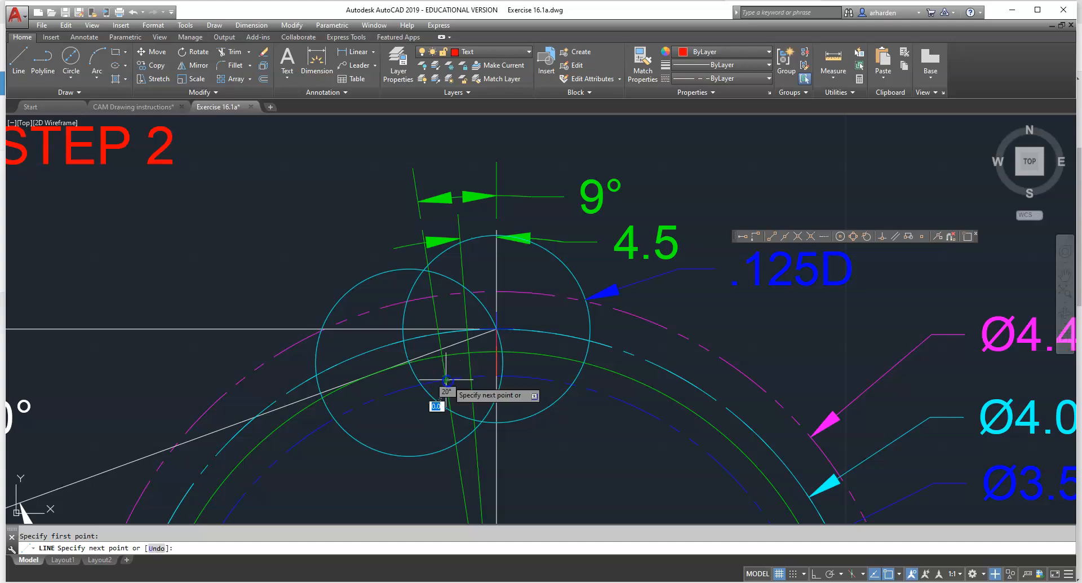
{"action": "left_click", "coordinate": [440, 332]}
{"action": "right_click", "coordinate": [492, 288]}
{"action": "left_click", "coordinate": [507, 297]}
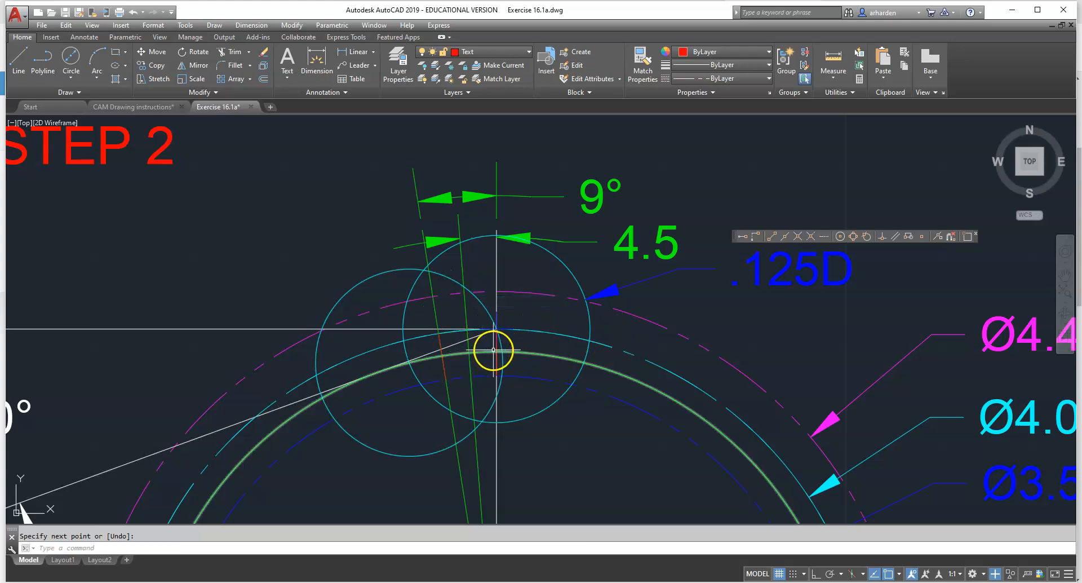
Trim the tooth circle centred on the pressure-angle line, using the outside circle and centreline segment as cutting edges, leaving the arc between outside and pitch circles.
{"action": "key", "text": "Escape"}
{"action": "left_click", "coordinate": [486, 309]}
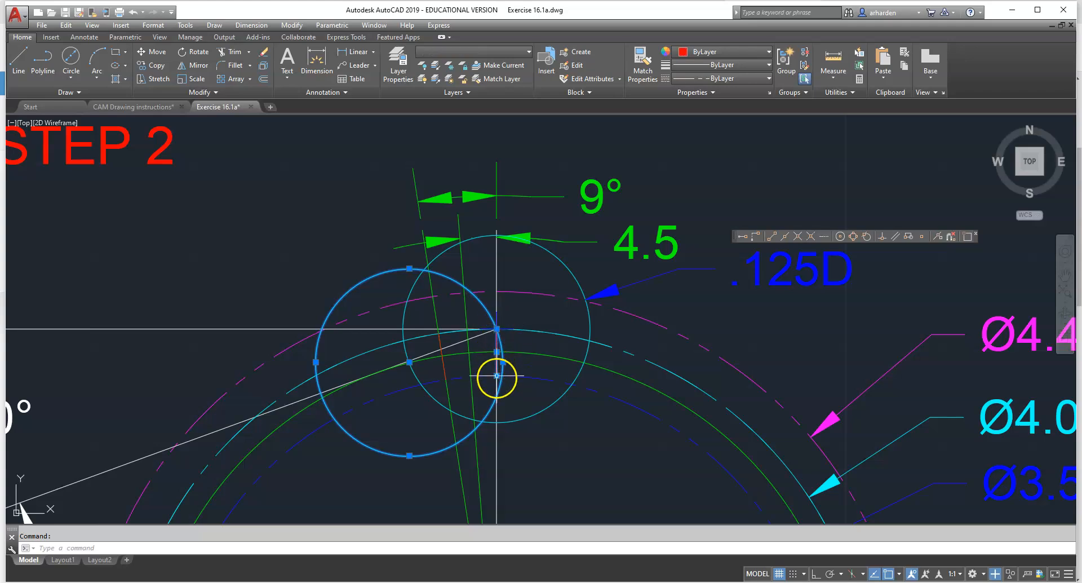
{"action": "left_click", "coordinate": [486, 291]}
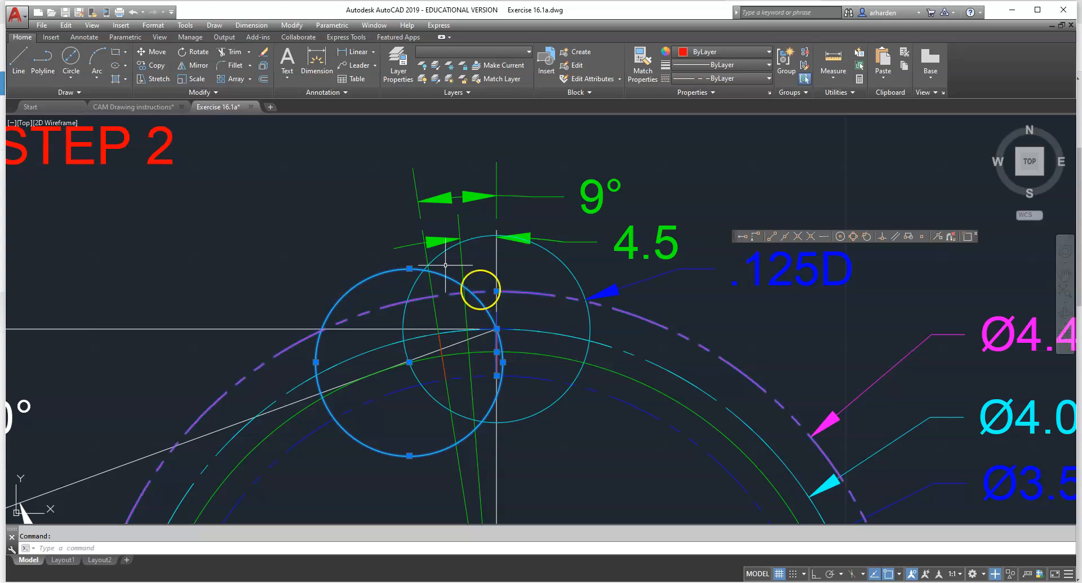
{"action": "left_click", "coordinate": [231, 52]}
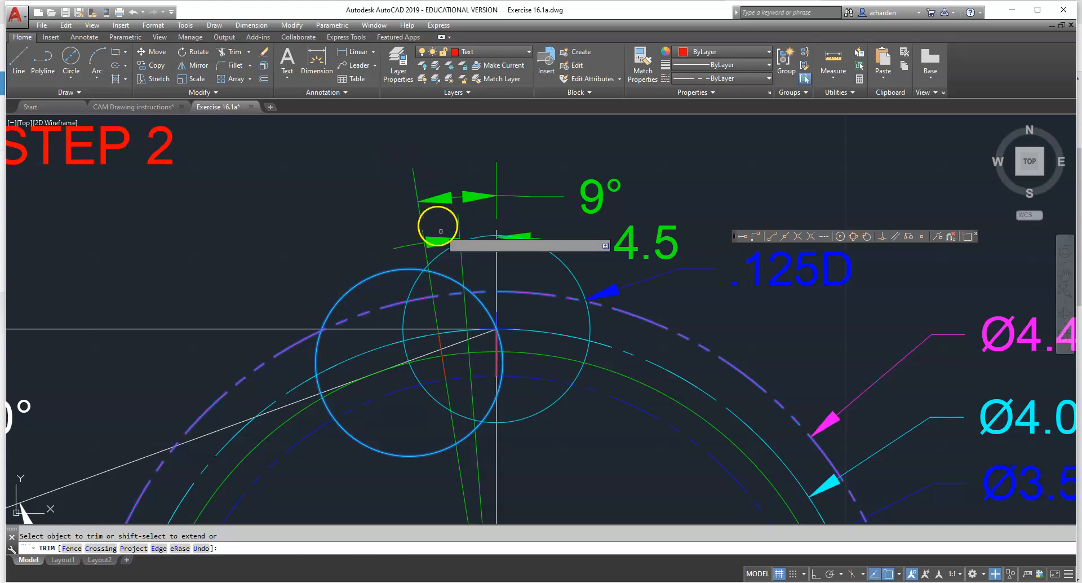
{"action": "left_click", "coordinate": [466, 285]}
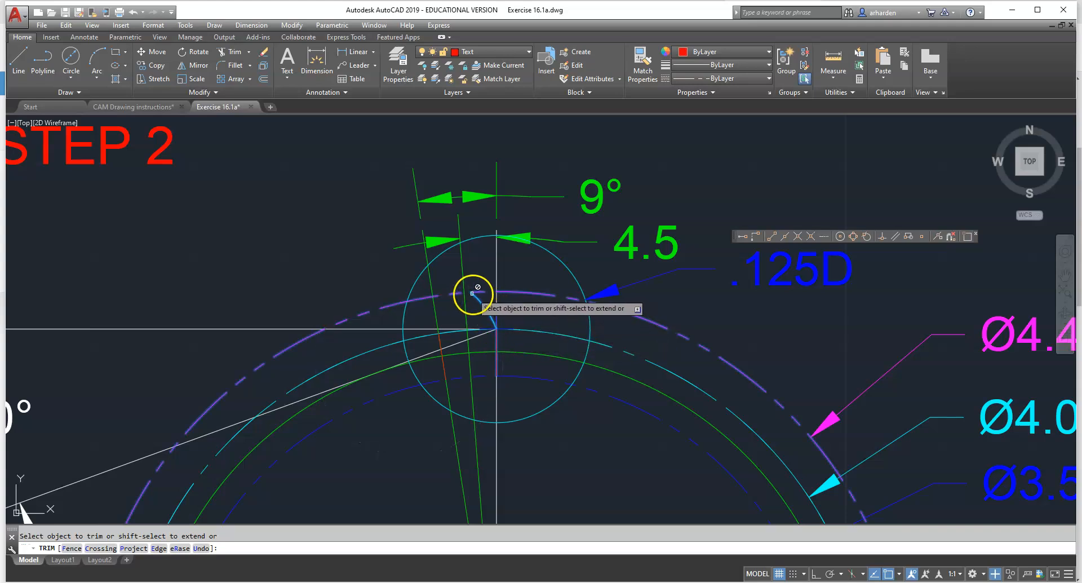
Finish trimming the tooth arc, and mirror it about the 4.5° construction line, keeping the source arc.
{"action": "left_click", "coordinate": [495, 329]}
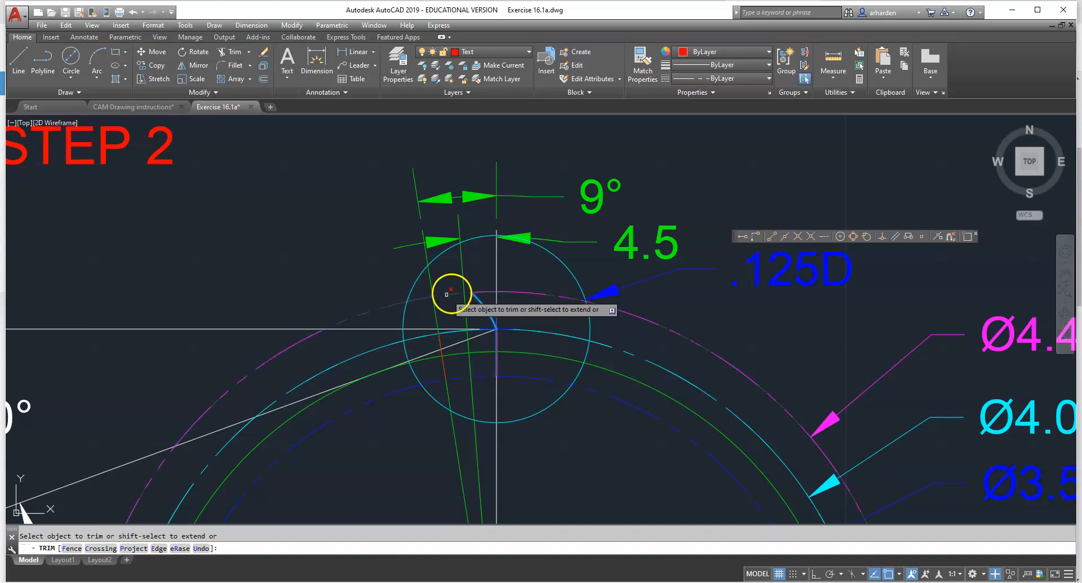
{"action": "right_click", "coordinate": [365, 246]}
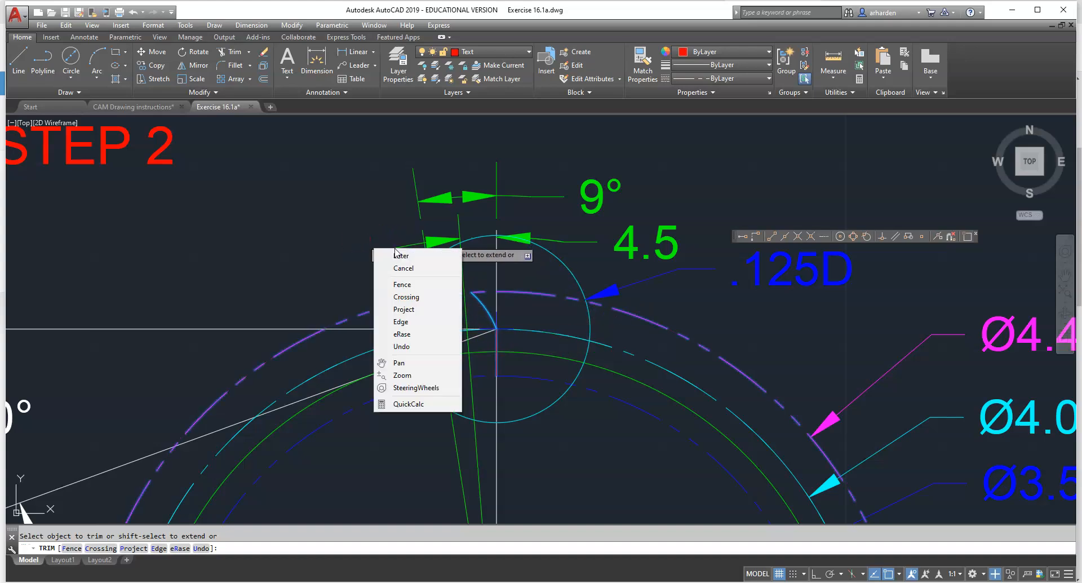
{"action": "left_click", "coordinate": [384, 250]}
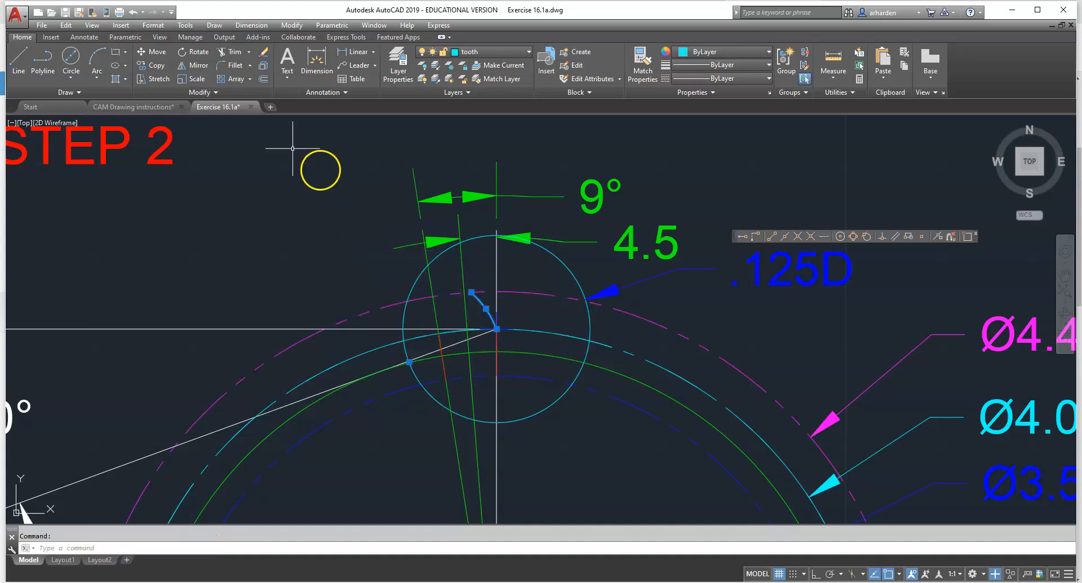
{"action": "left_click", "coordinate": [206, 68]}
{"action": "left_click", "coordinate": [457, 234]}
{"action": "scroll", "coordinate": [489, 258], "scroll_direction": "down", "scroll_amount": 3}
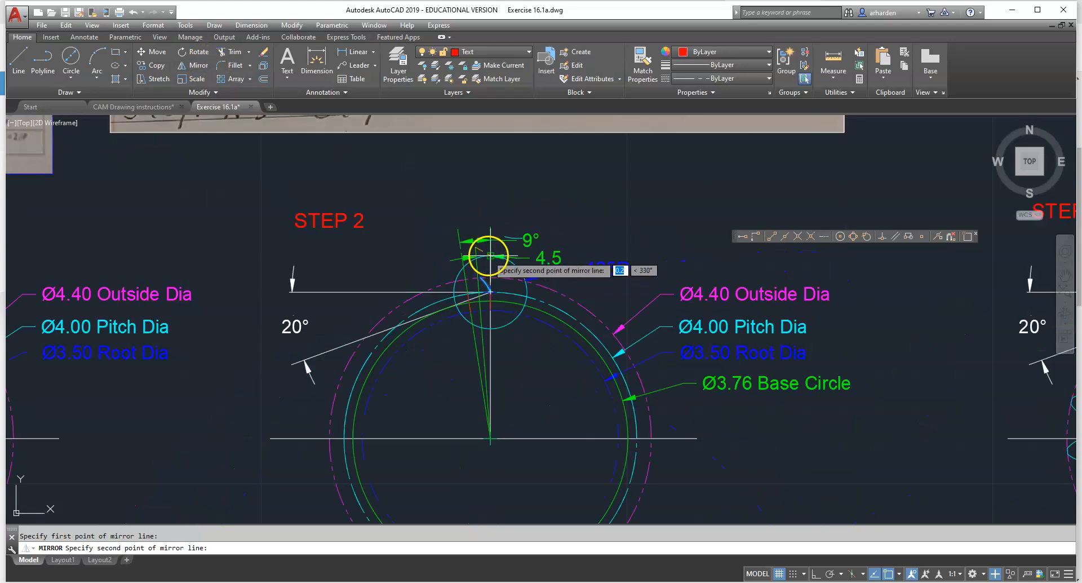
{"action": "left_click", "coordinate": [490, 438]}
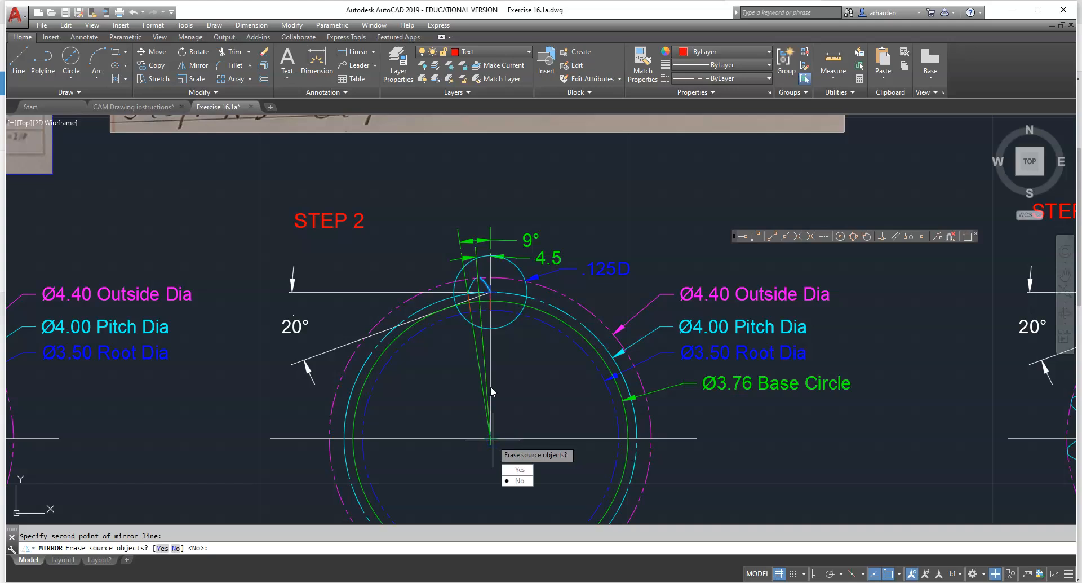
{"action": "left_click", "coordinate": [522, 481]}
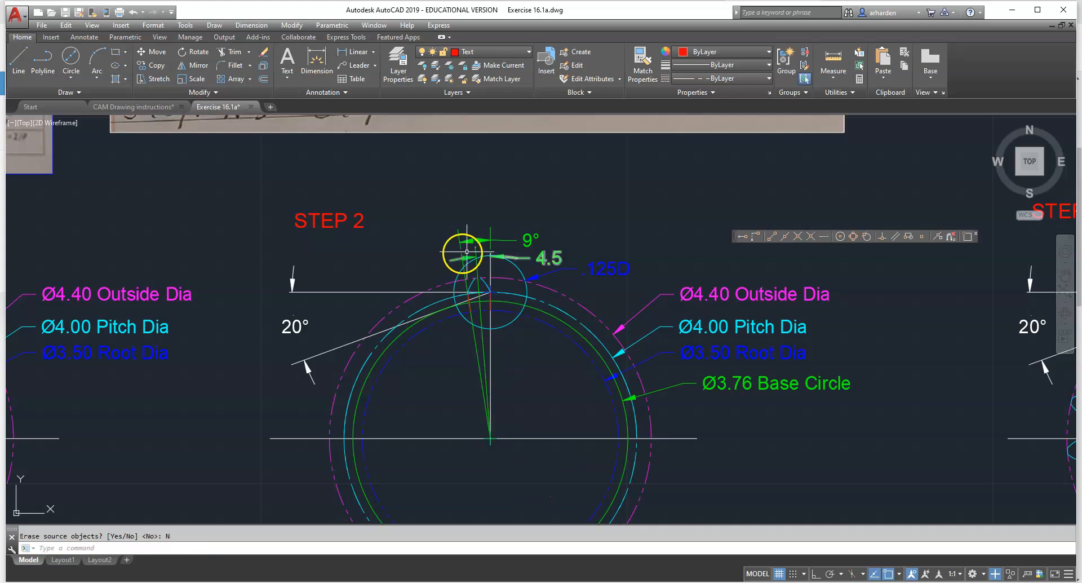
Put both tooth arcs and the two short lines between the root and pitch circles on the tooth layer.
{"action": "scroll", "coordinate": [478, 326], "scroll_direction": "up", "scroll_amount": 4}
{"action": "scroll", "coordinate": [477, 324], "scroll_direction": "up", "scroll_amount": 2}
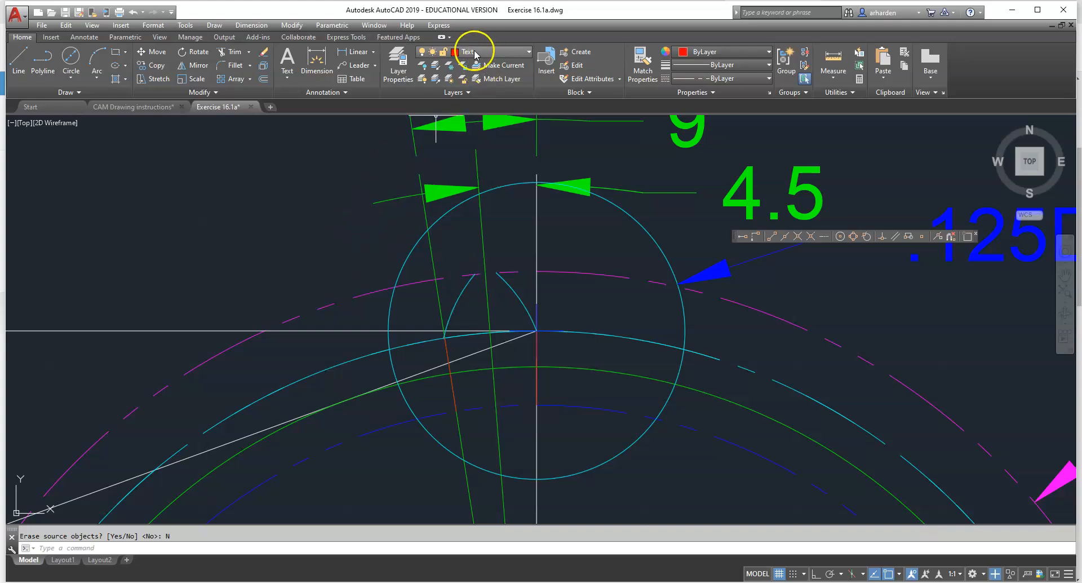
{"action": "left_click", "coordinate": [520, 296]}
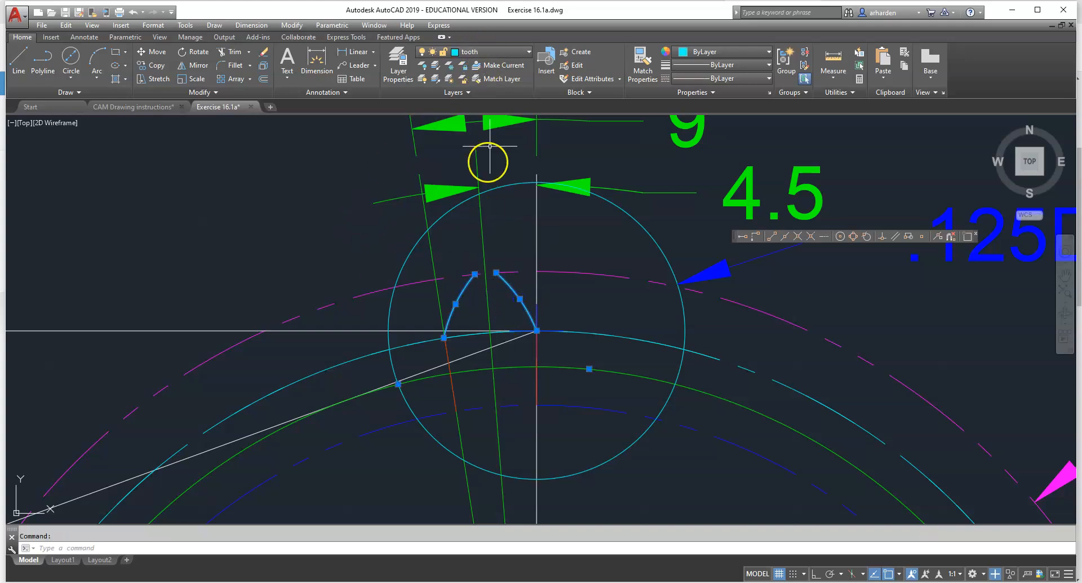
{"action": "left_click", "coordinate": [500, 51]}
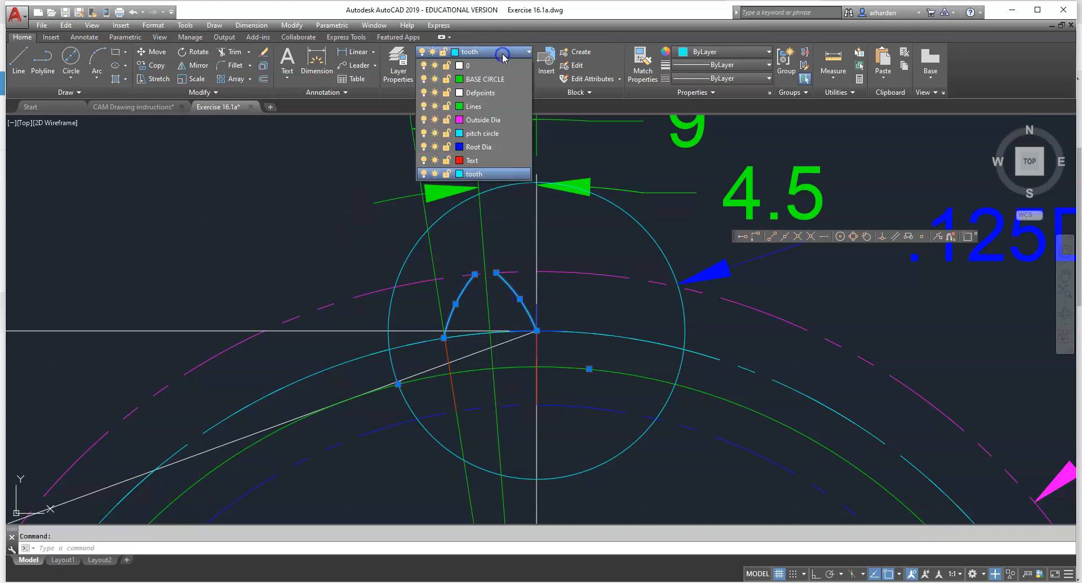
{"action": "left_click", "coordinate": [479, 174]}
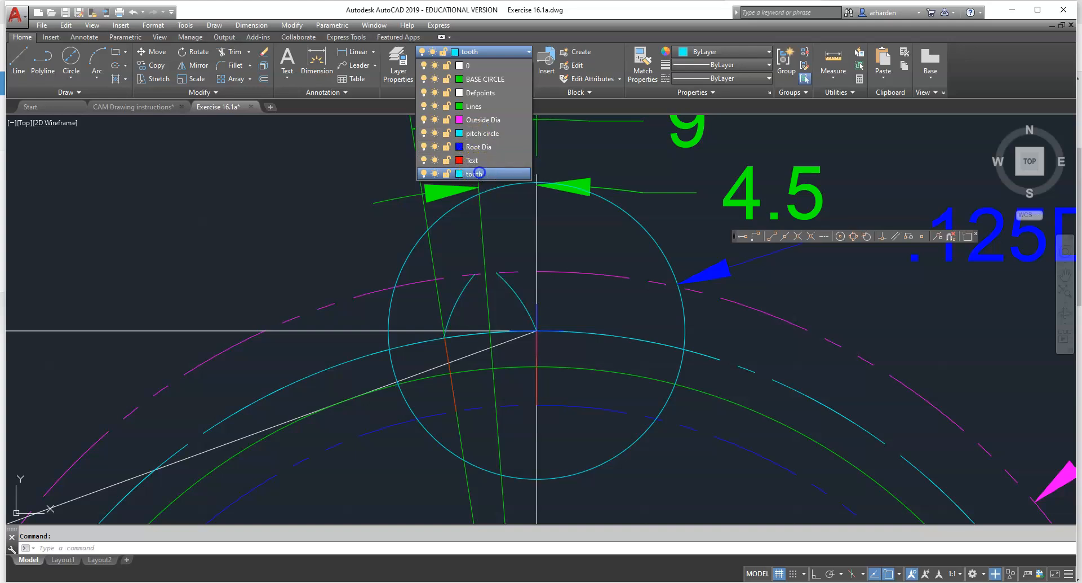
{"action": "left_click", "coordinate": [448, 353]}
{"action": "left_click", "coordinate": [537, 361]}
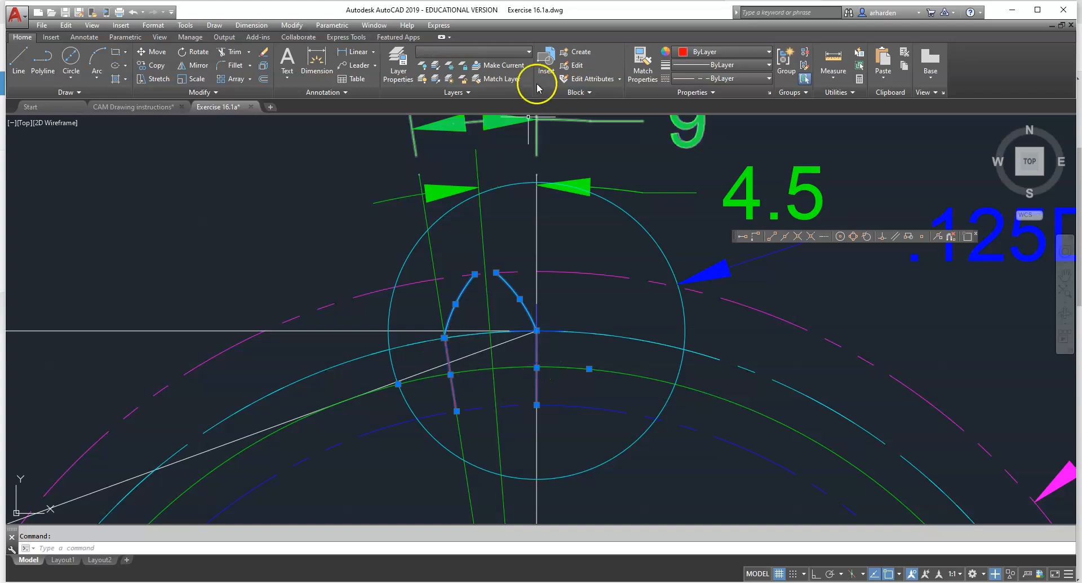
{"action": "left_click", "coordinate": [496, 51]}
{"action": "left_click", "coordinate": [482, 173]}
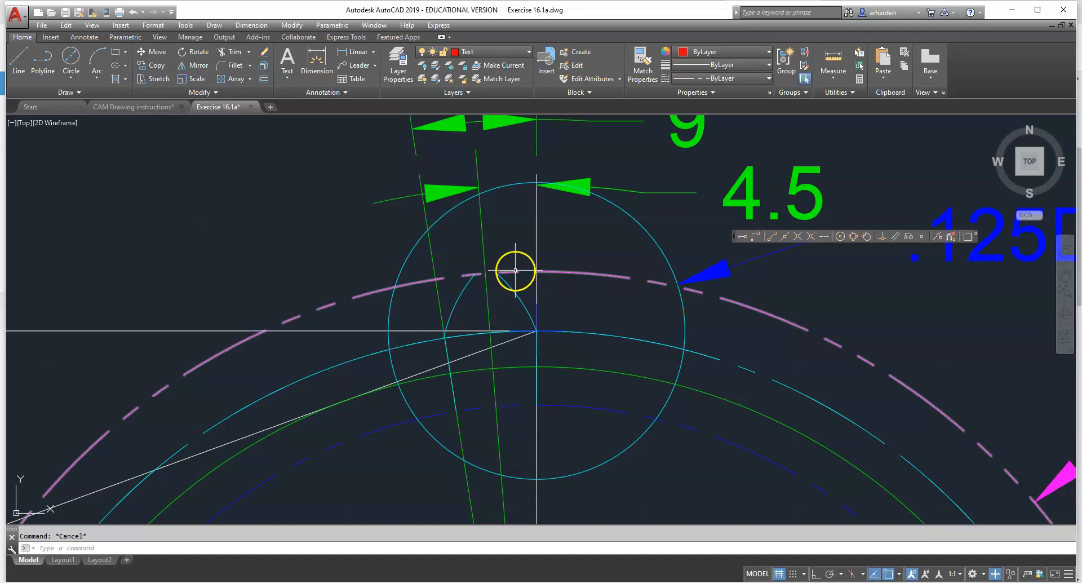
Trim the outside circle to leave only the tip segment between the two tooth arcs, and move that segment to the tooth layer.
{"action": "left_click", "coordinate": [509, 277]}
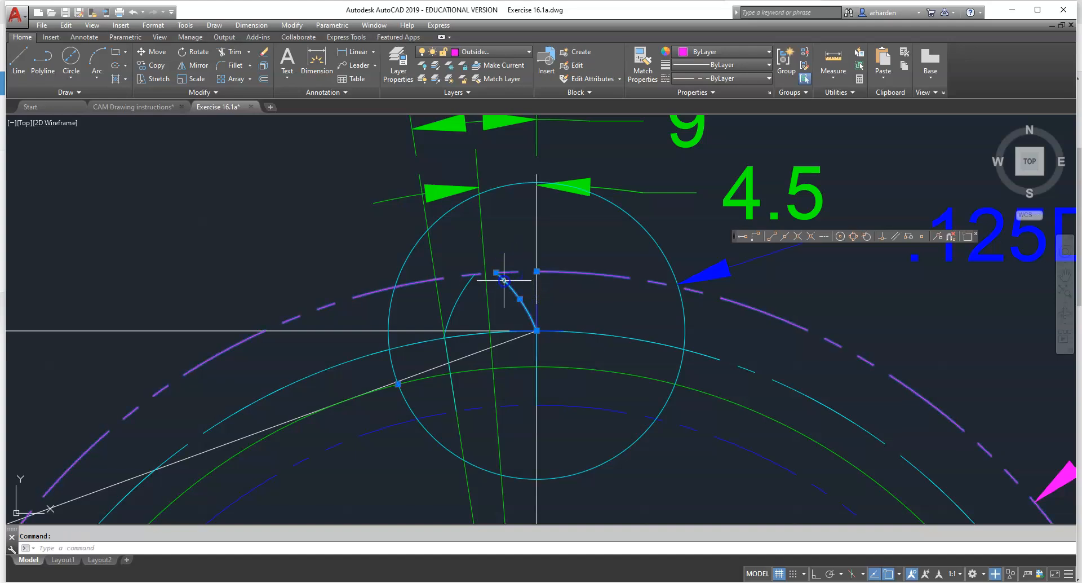
{"action": "left_click", "coordinate": [230, 52]}
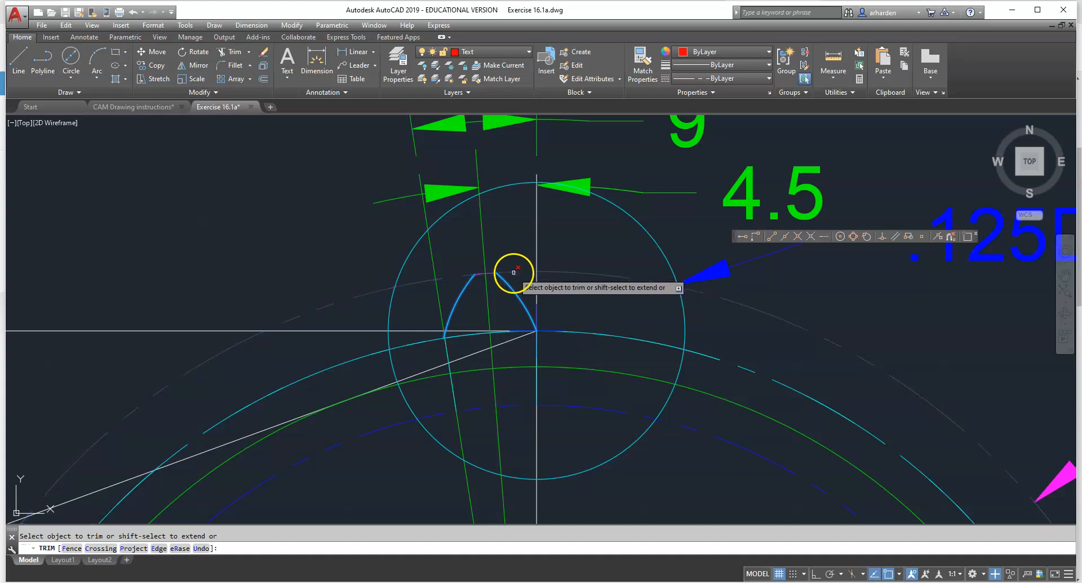
{"action": "left_click", "coordinate": [496, 269]}
{"action": "key", "text": "Return"}
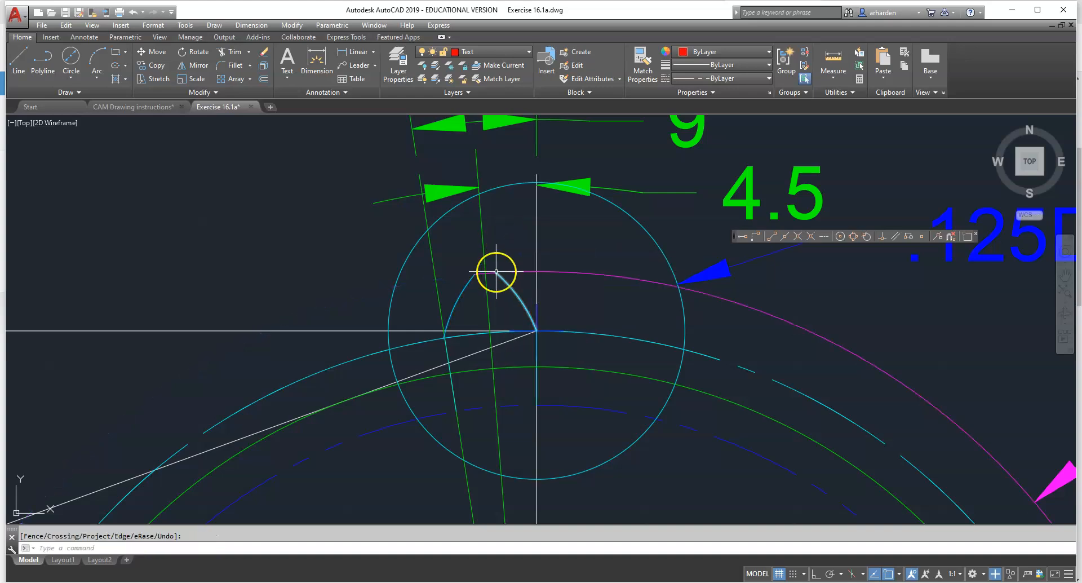
{"action": "left_click", "coordinate": [476, 52]}
{"action": "left_click", "coordinate": [474, 174]}
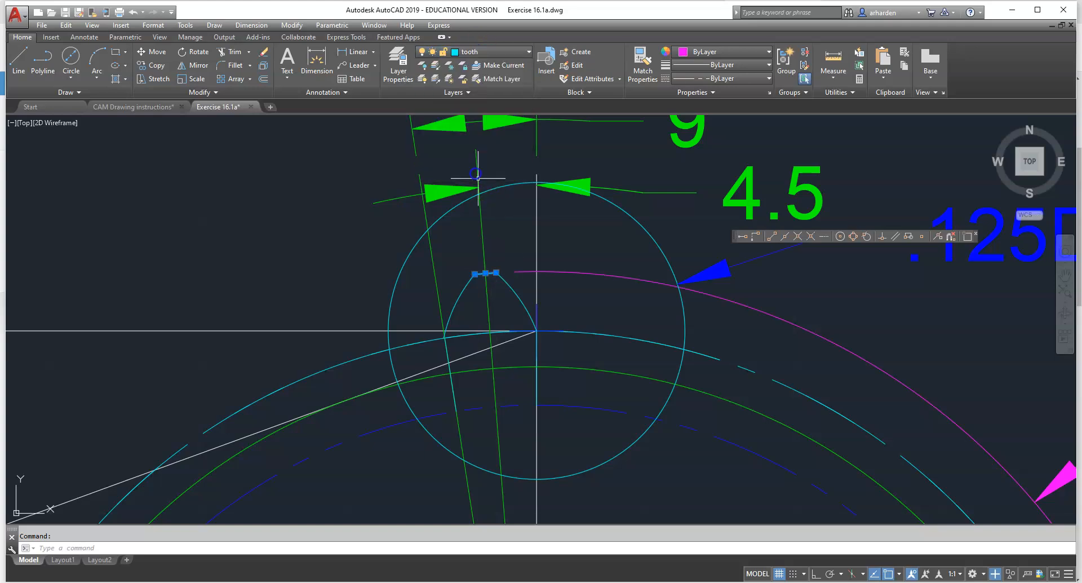
{"action": "key", "text": "Escape"}
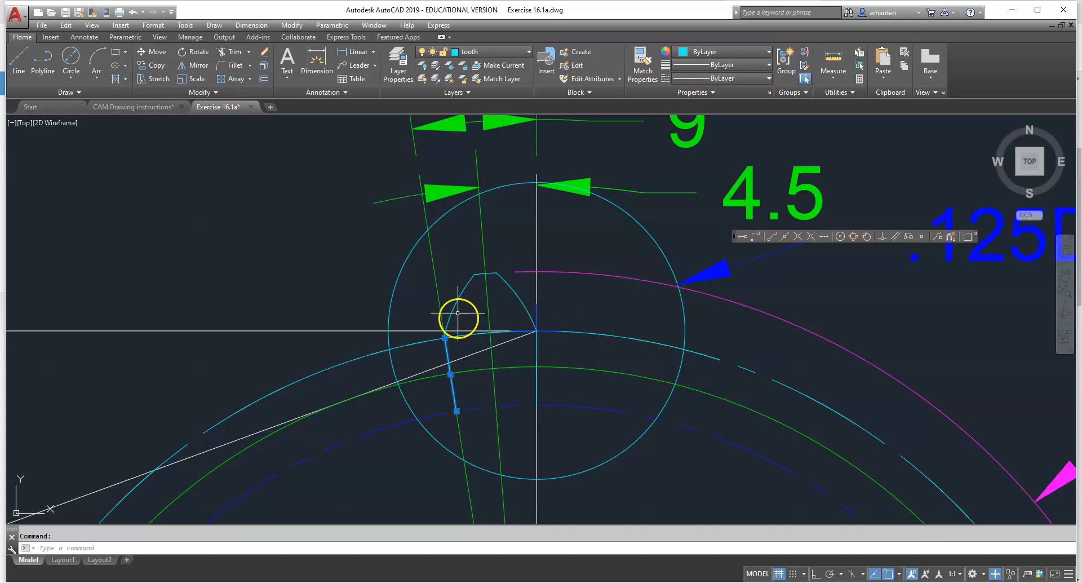
Examine the pieces of the Step 2 tooth outline and compare the construction with the gear calculations above it.
{"action": "left_click", "coordinate": [513, 286]}
{"action": "left_click", "coordinate": [536, 357]}
{"action": "left_click", "coordinate": [532, 308]}
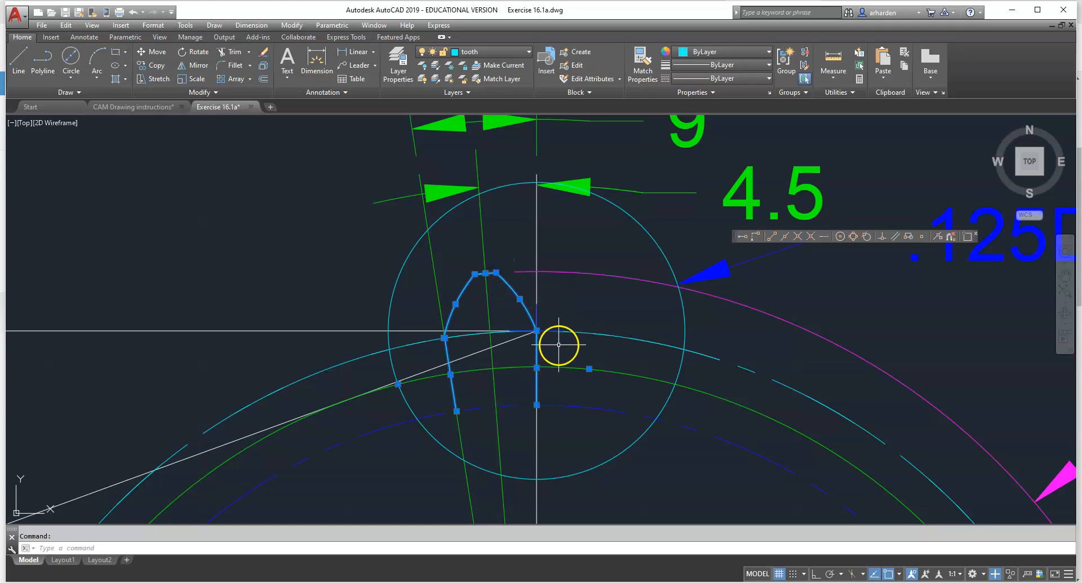
{"action": "key", "text": "Escape"}
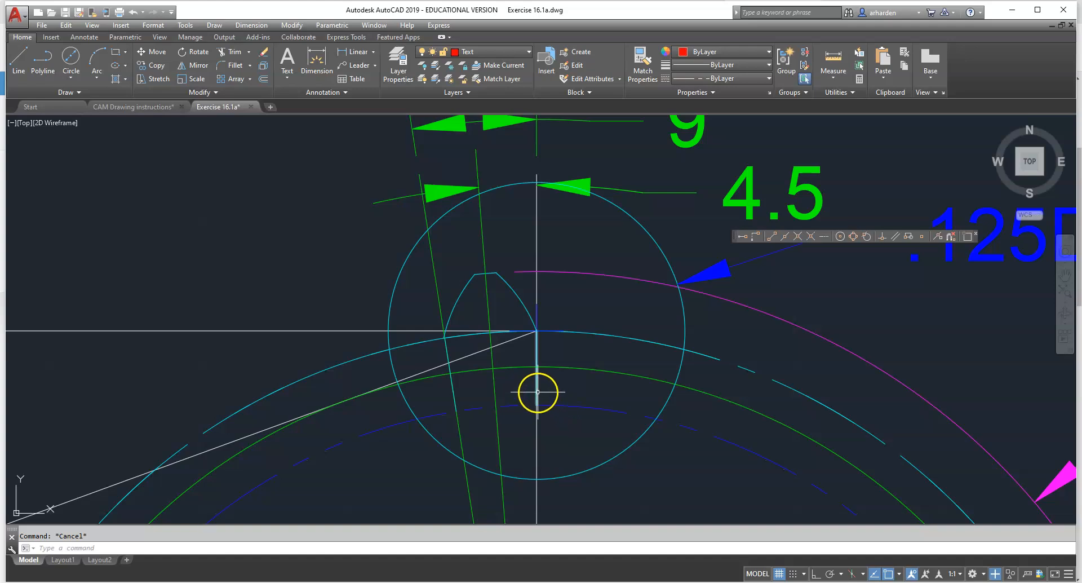
{"action": "scroll", "coordinate": [541, 362], "scroll_direction": "down", "scroll_amount": 2}
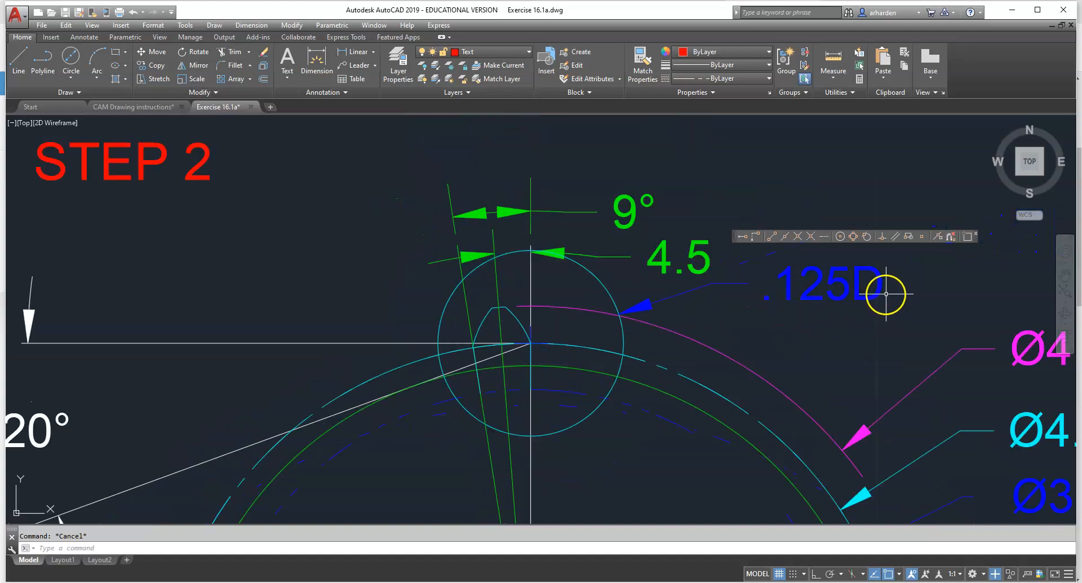
{"action": "scroll", "coordinate": [784, 366], "scroll_direction": "down", "scroll_amount": 1}
{"action": "scroll", "coordinate": [962, 367], "scroll_direction": "down", "scroll_amount": 2}
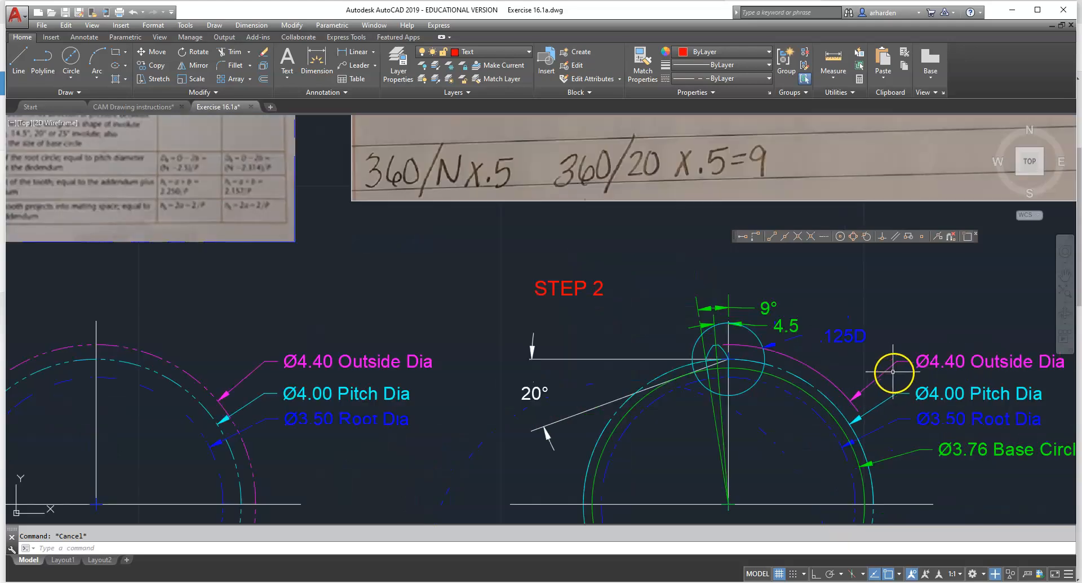
{"action": "scroll", "coordinate": [846, 333], "scroll_direction": "down", "scroll_amount": 4}
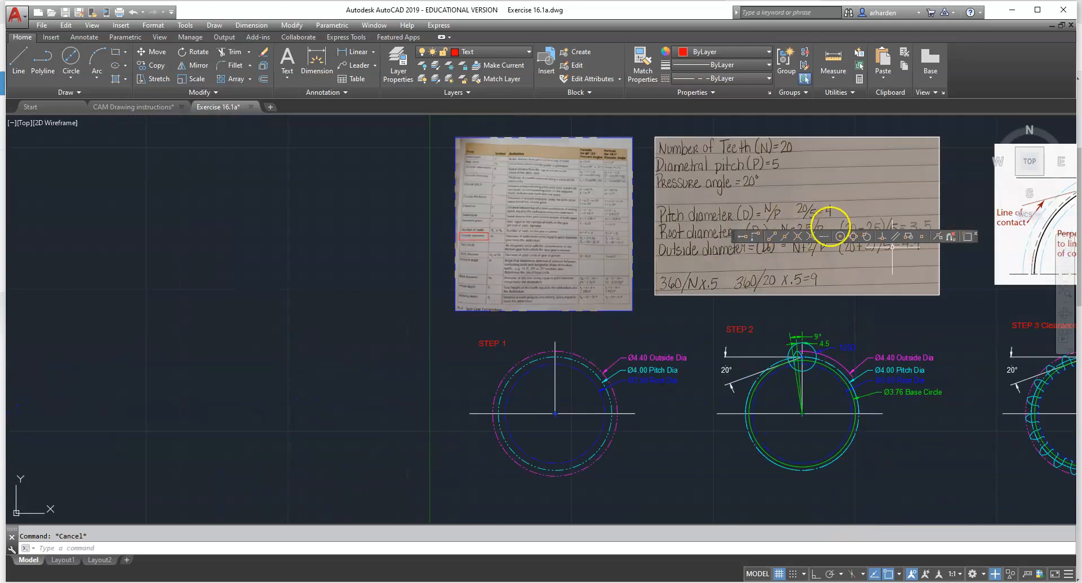
{"action": "scroll", "coordinate": [928, 297], "scroll_direction": "up", "scroll_amount": 2}
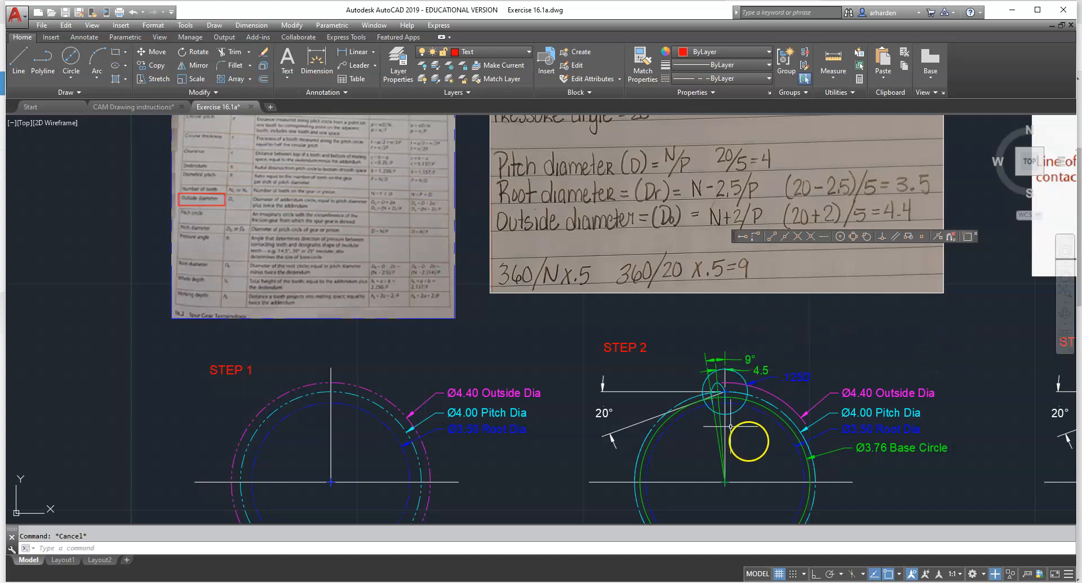
{"action": "scroll", "coordinate": [749, 441], "scroll_direction": "up", "scroll_amount": 8}
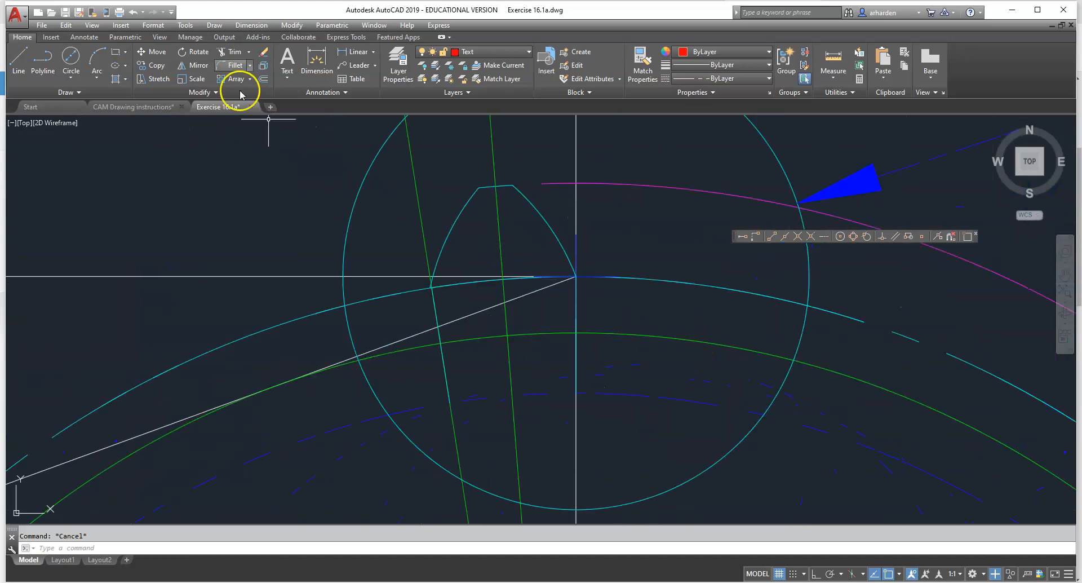
{"action": "left_click", "coordinate": [235, 64]}
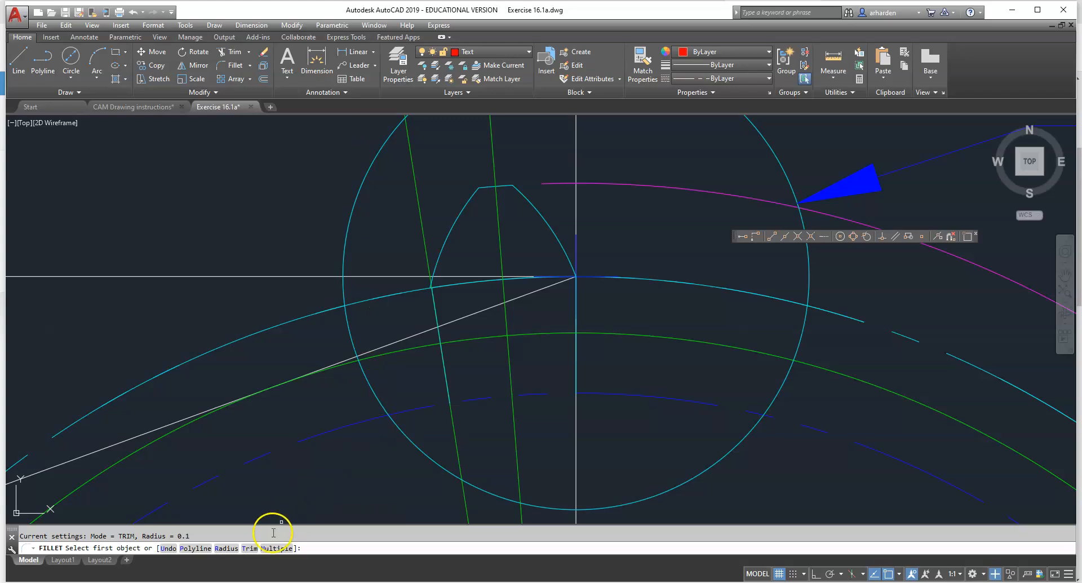
{"action": "left_click", "coordinate": [226, 548]}
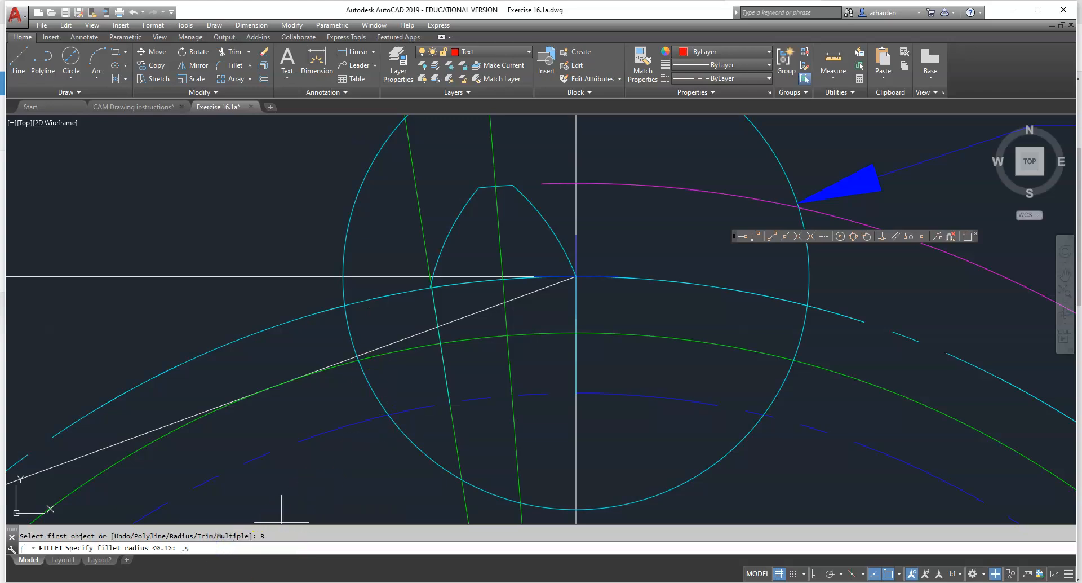
{"action": "type", "text": ".5"}
{"action": "key", "text": "Return"}
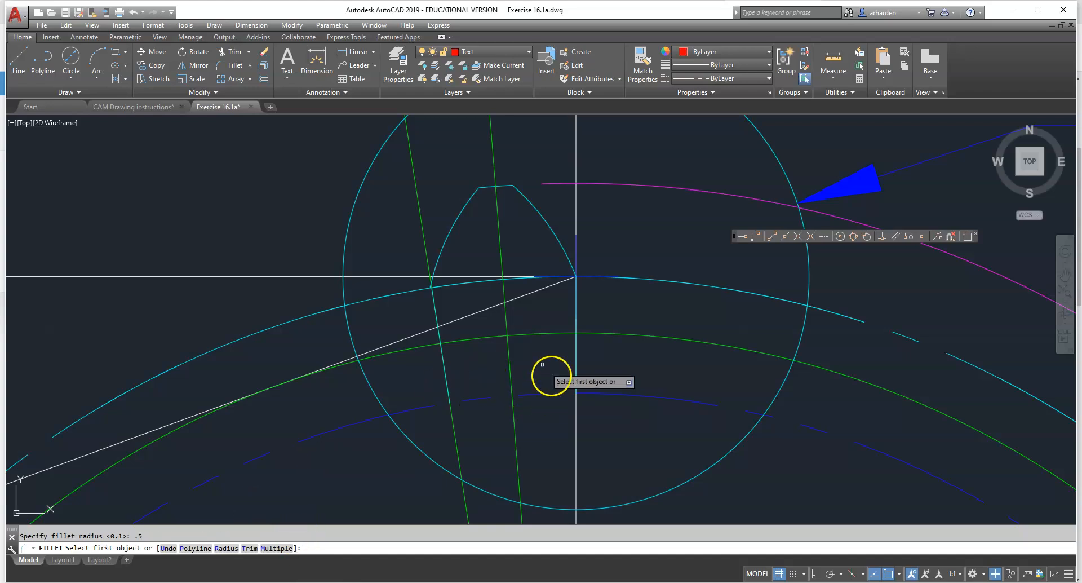
{"action": "left_click", "coordinate": [576, 366]}
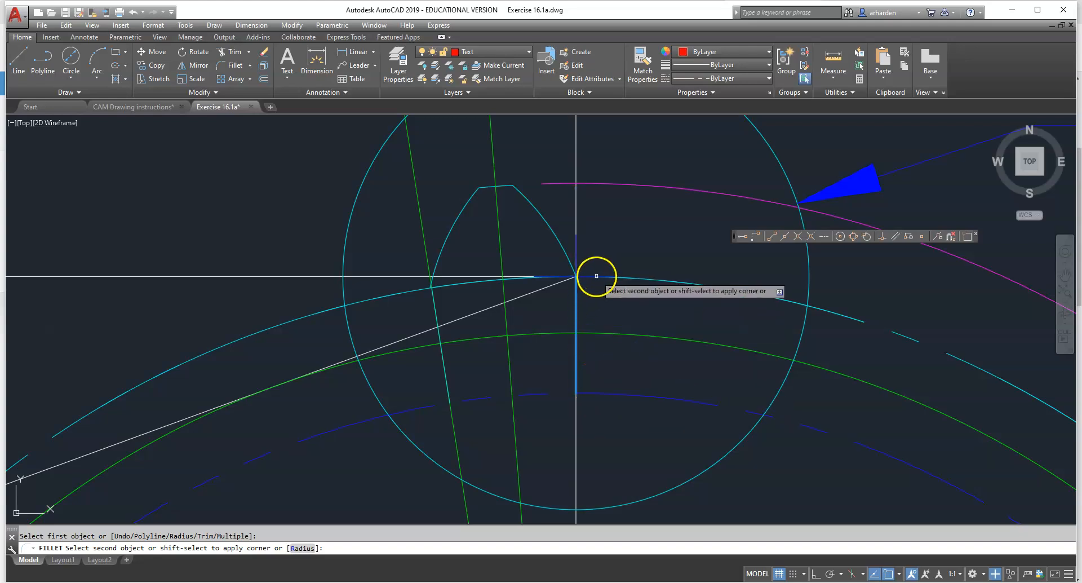
{"action": "key", "text": "Escape"}
Fillet the tooth line on the vertical centreline to the root circle with a radius of .05.
{"action": "scroll", "coordinate": [628, 370], "scroll_direction": "down", "scroll_amount": 2}
{"action": "scroll", "coordinate": [895, 371], "scroll_direction": "down", "scroll_amount": 2}
{"action": "scroll", "coordinate": [891, 373], "scroll_direction": "up", "scroll_amount": 2}
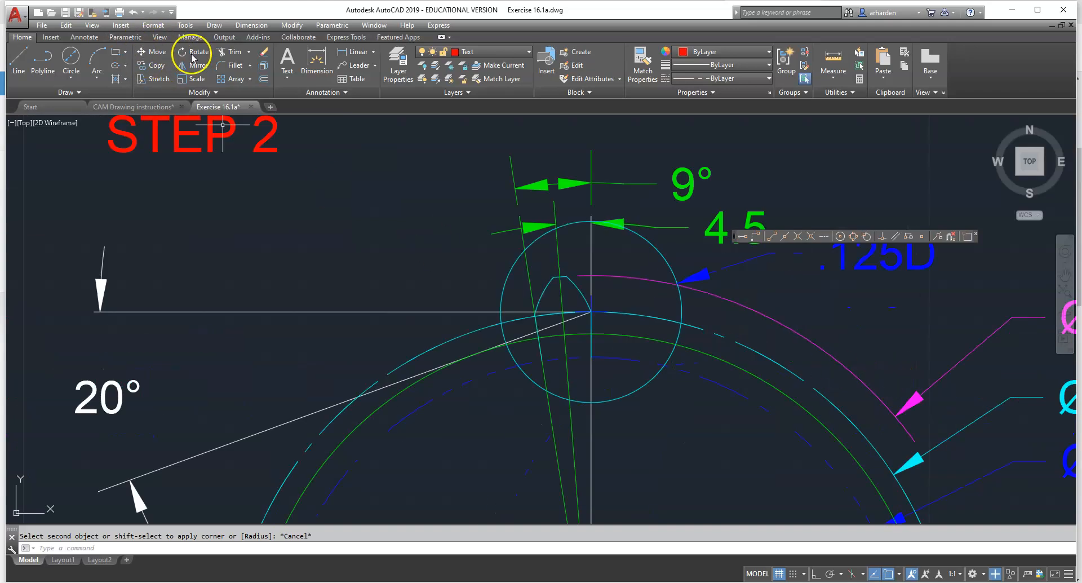
{"action": "left_click", "coordinate": [232, 65]}
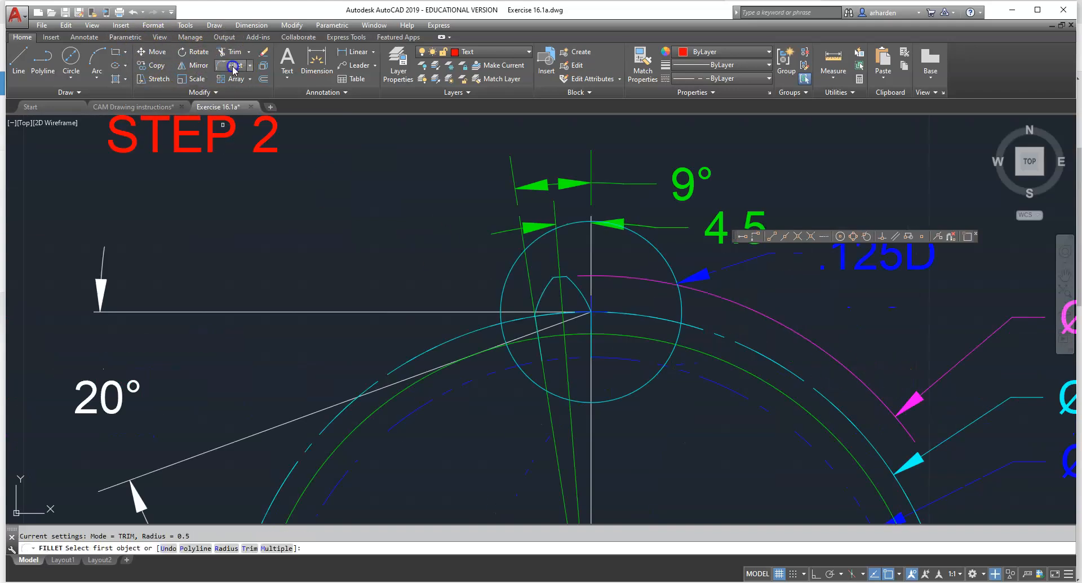
{"action": "left_click", "coordinate": [230, 545]}
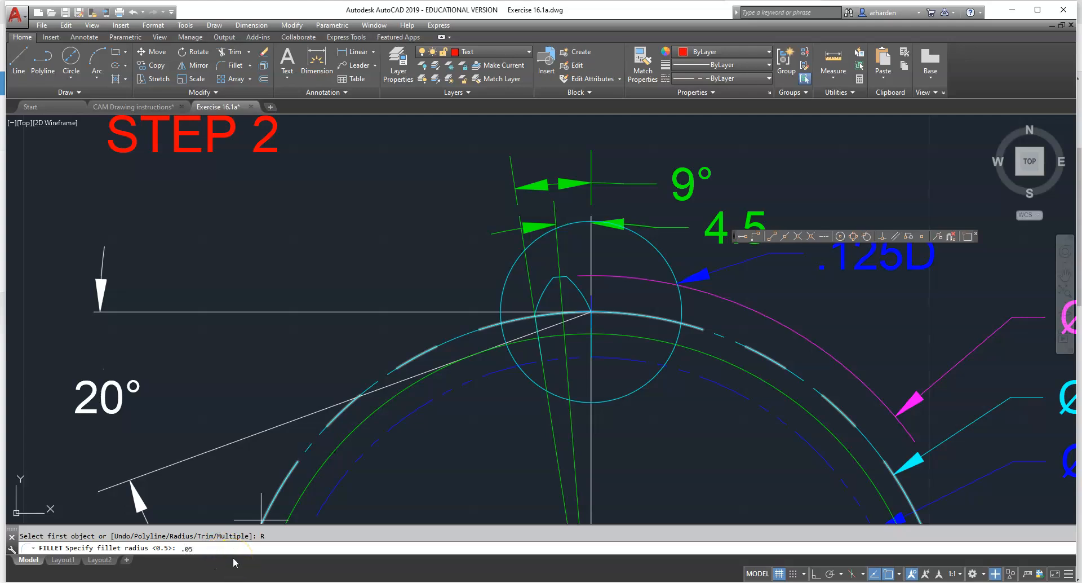
{"action": "key", "text": "Return"}
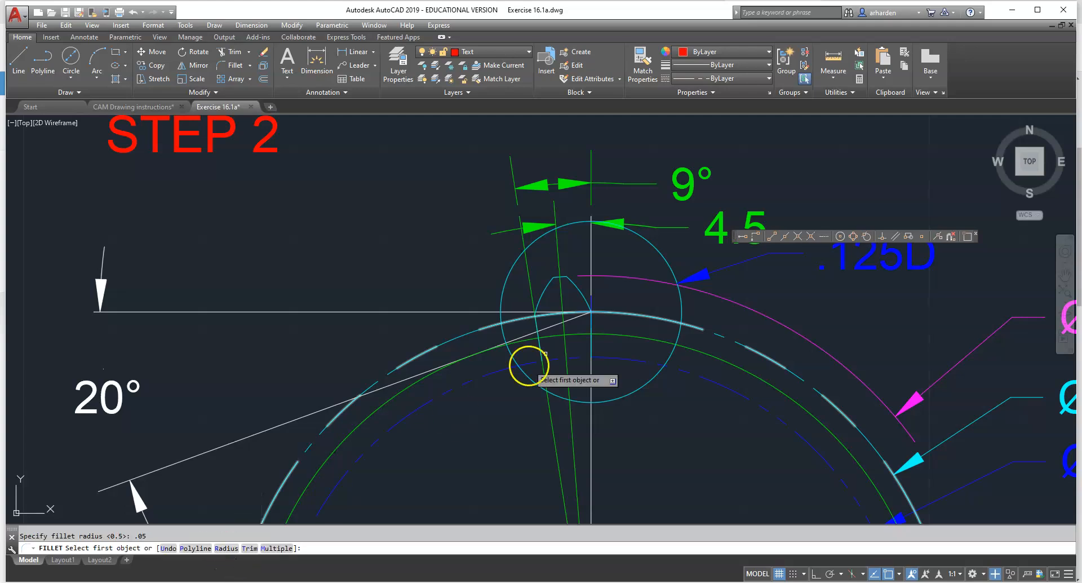
{"action": "left_click", "coordinate": [592, 345]}
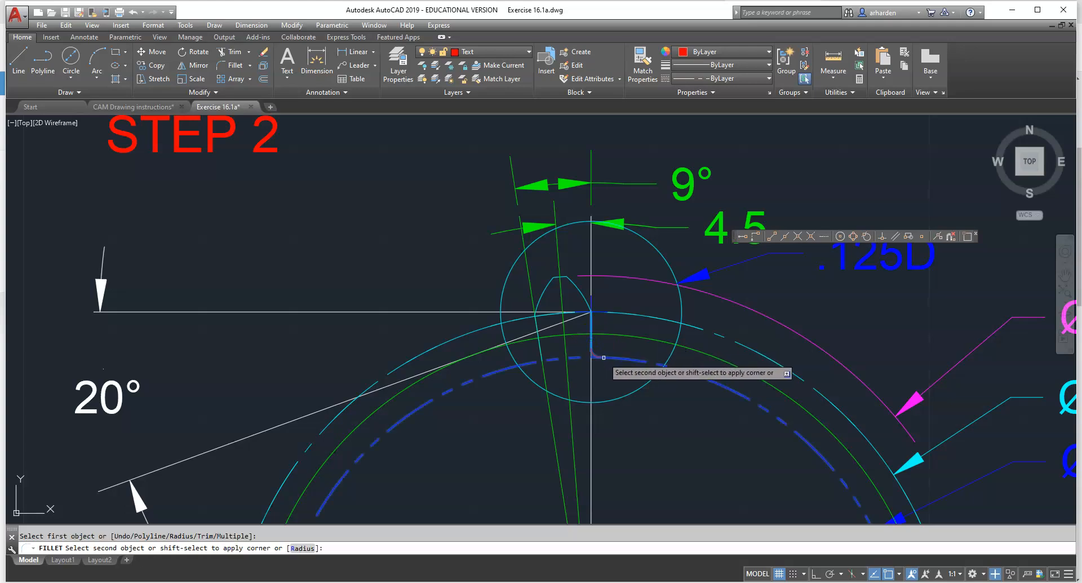
{"action": "left_click", "coordinate": [604, 357]}
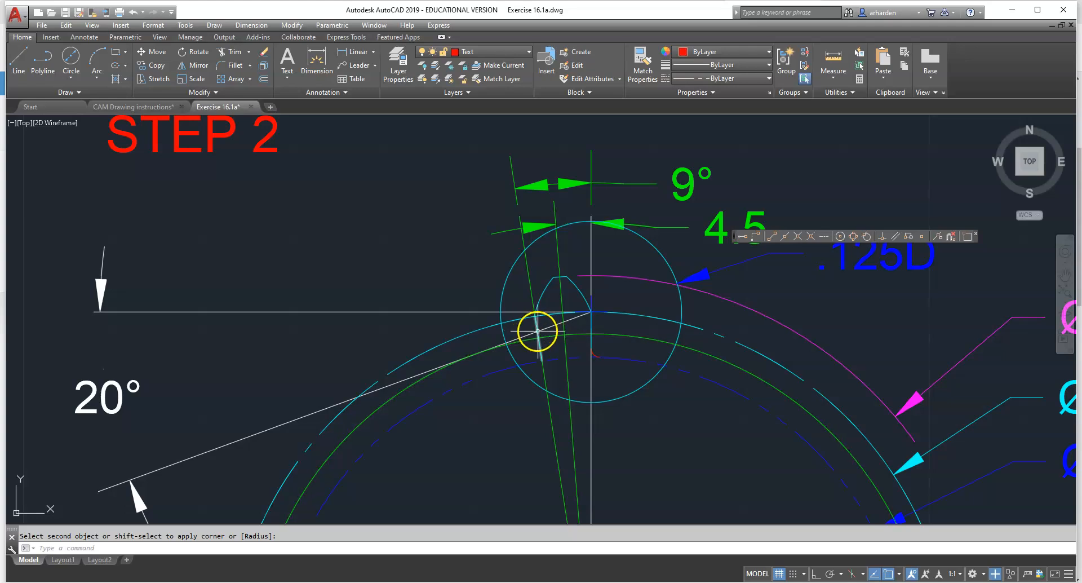
Fillet the slanted tooth line on the 9° construction line to the root circle, using the same radius.
{"action": "key", "text": "Return"}
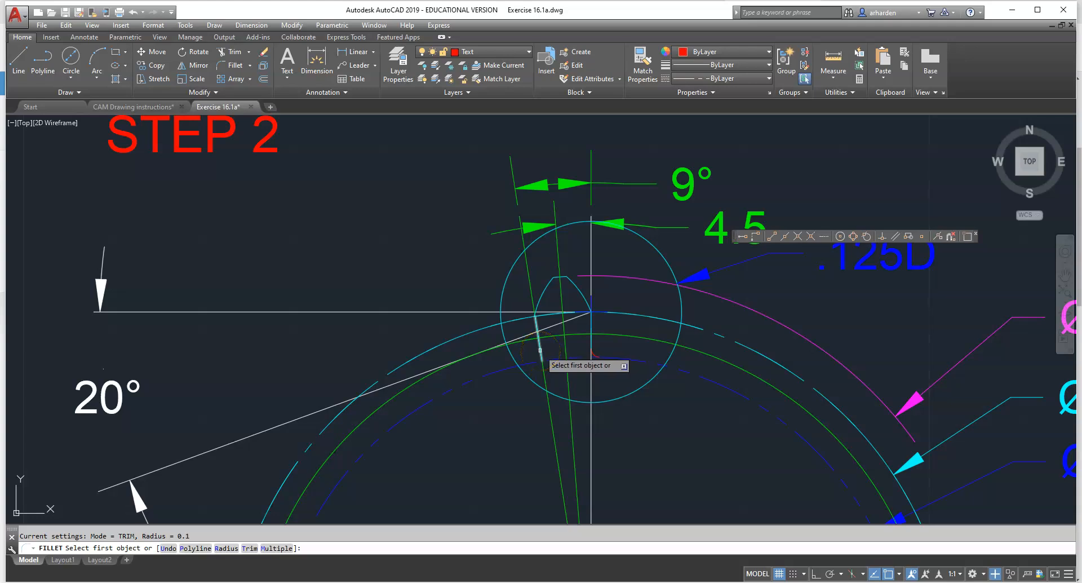
{"action": "left_click", "coordinate": [540, 350]}
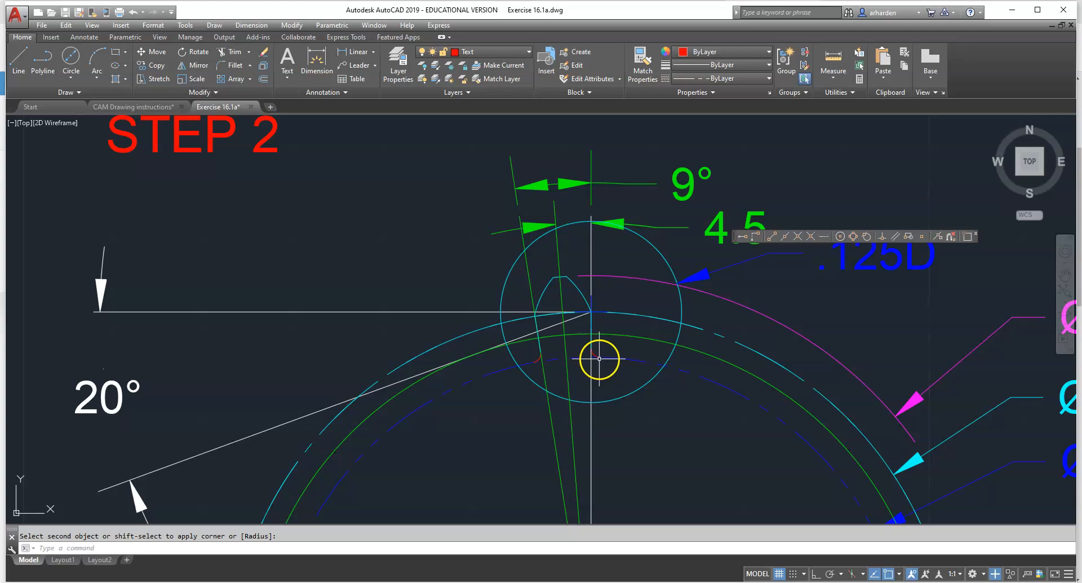
Trim away the part of the root circle between the two root fillets of the tooth.
{"action": "left_click", "coordinate": [231, 51]}
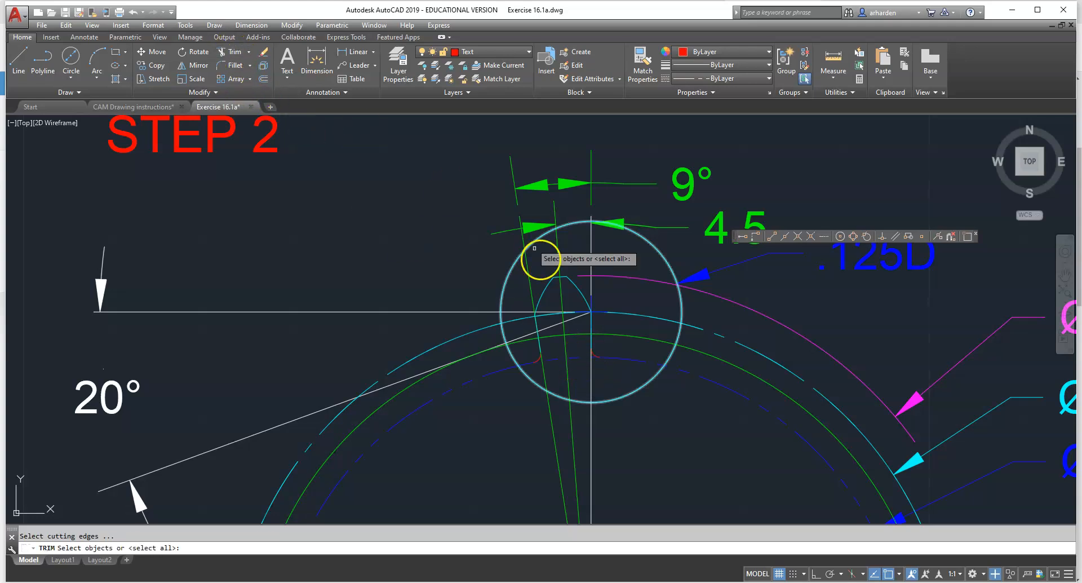
{"action": "left_click", "coordinate": [580, 356]}
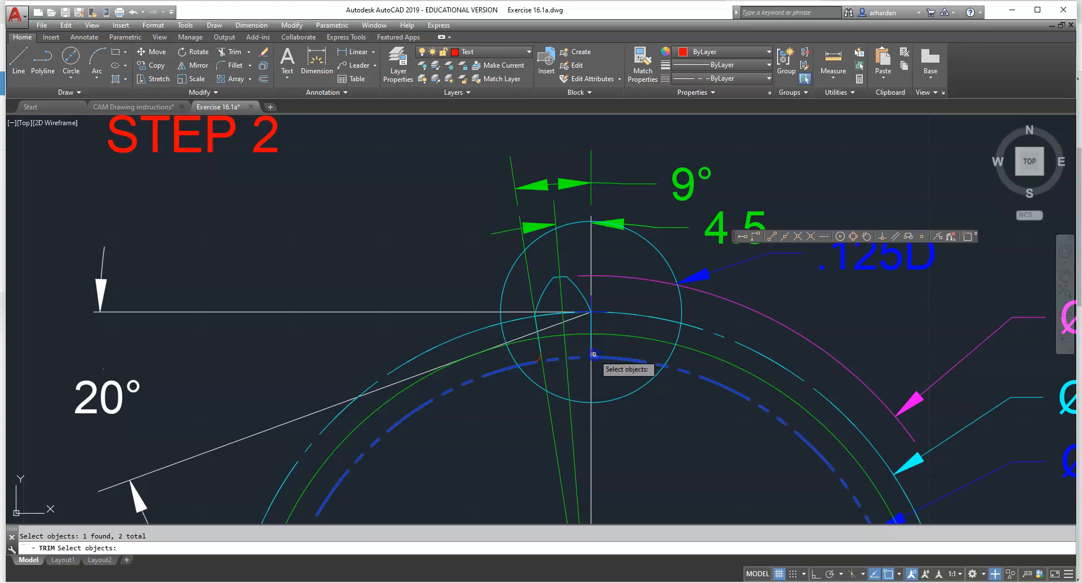
{"action": "left_click", "coordinate": [539, 359]}
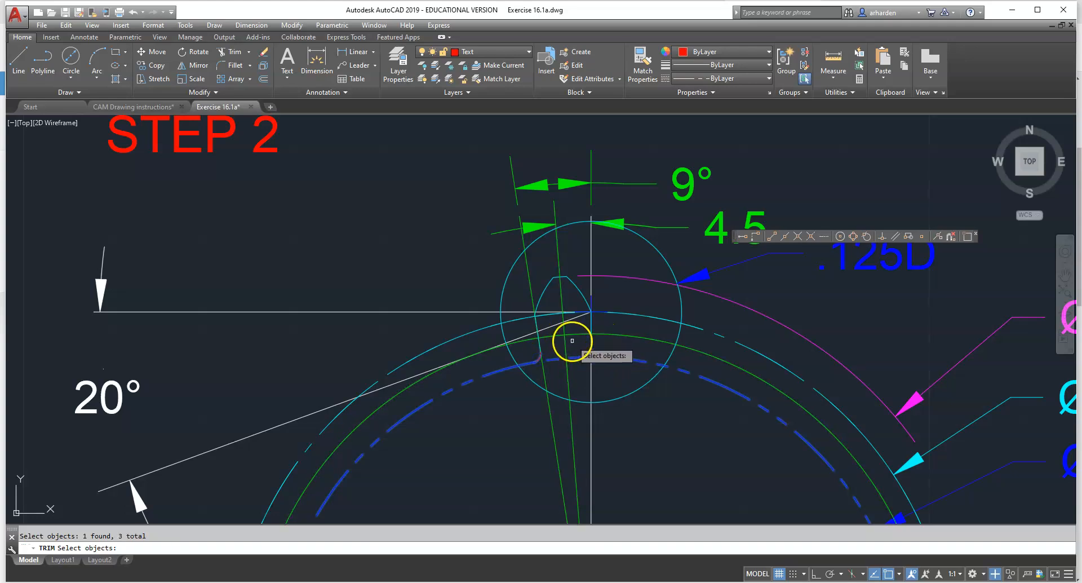
{"action": "key", "text": "Return"}
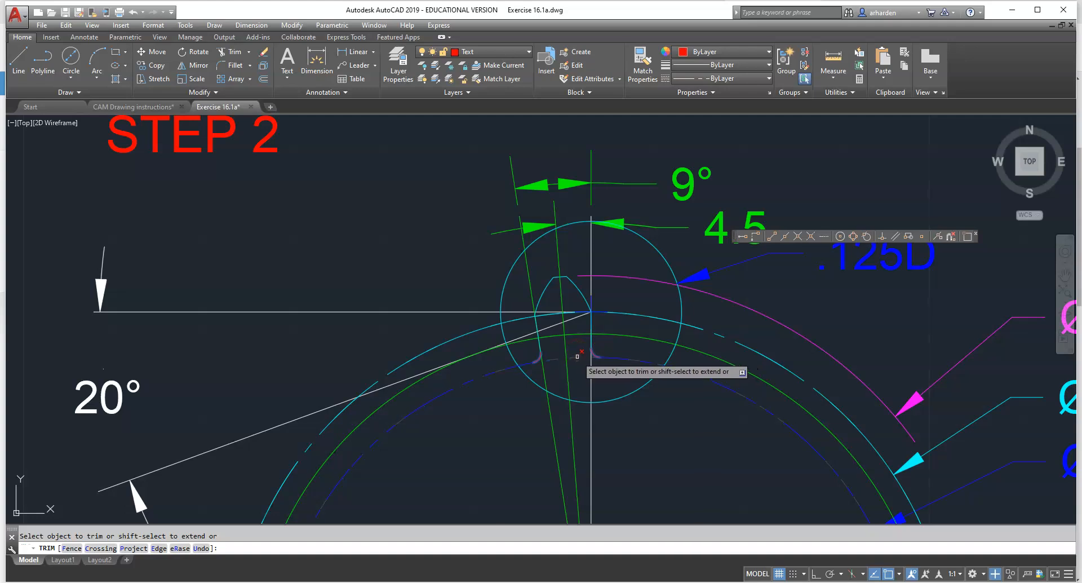
{"action": "left_click", "coordinate": [576, 356]}
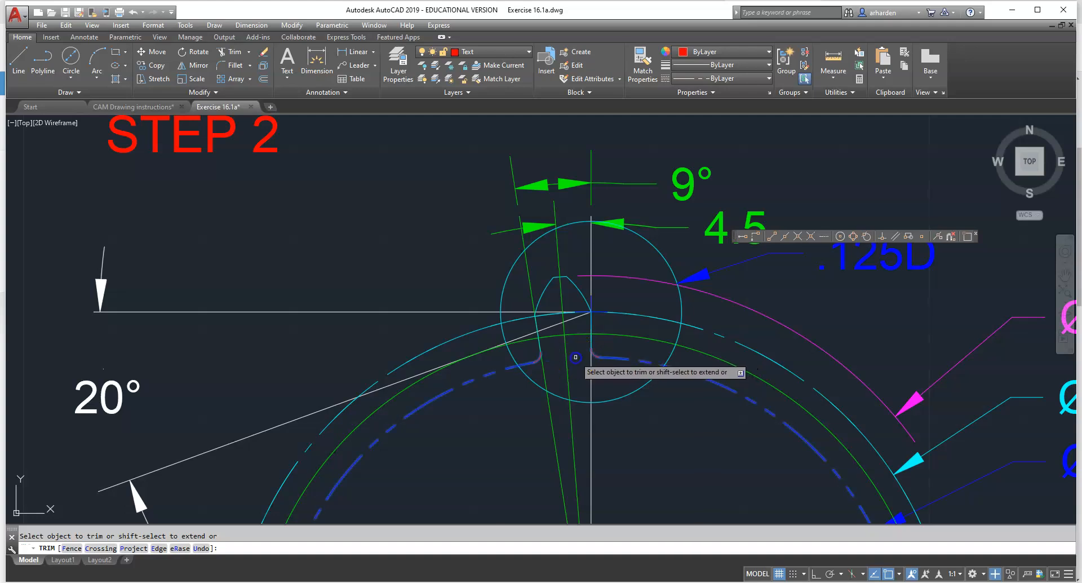
{"action": "left_click", "coordinate": [605, 346]}
{"action": "right_click", "coordinate": [606, 346]}
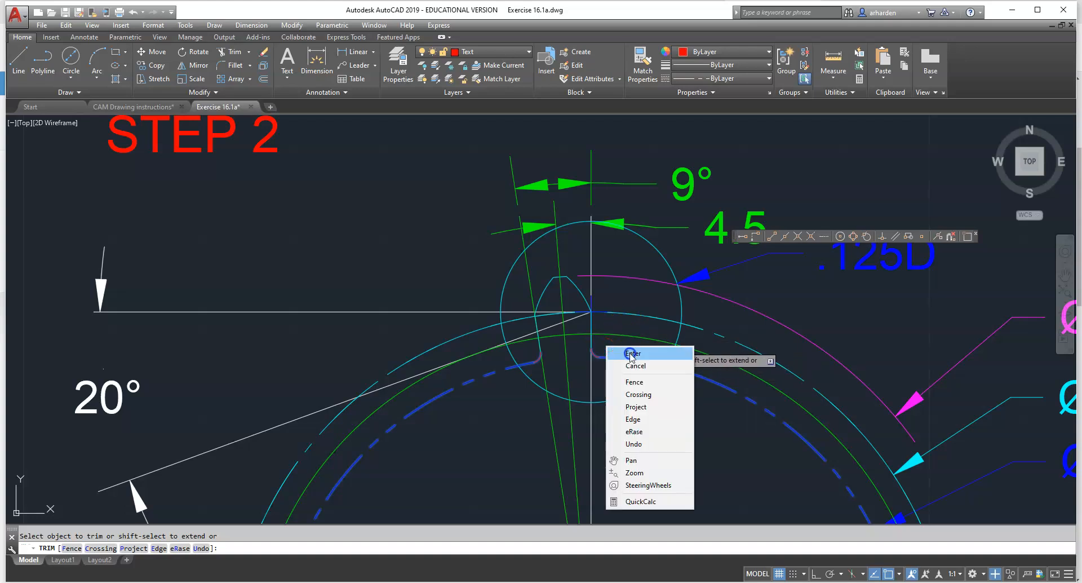
{"action": "left_click", "coordinate": [615, 353]}
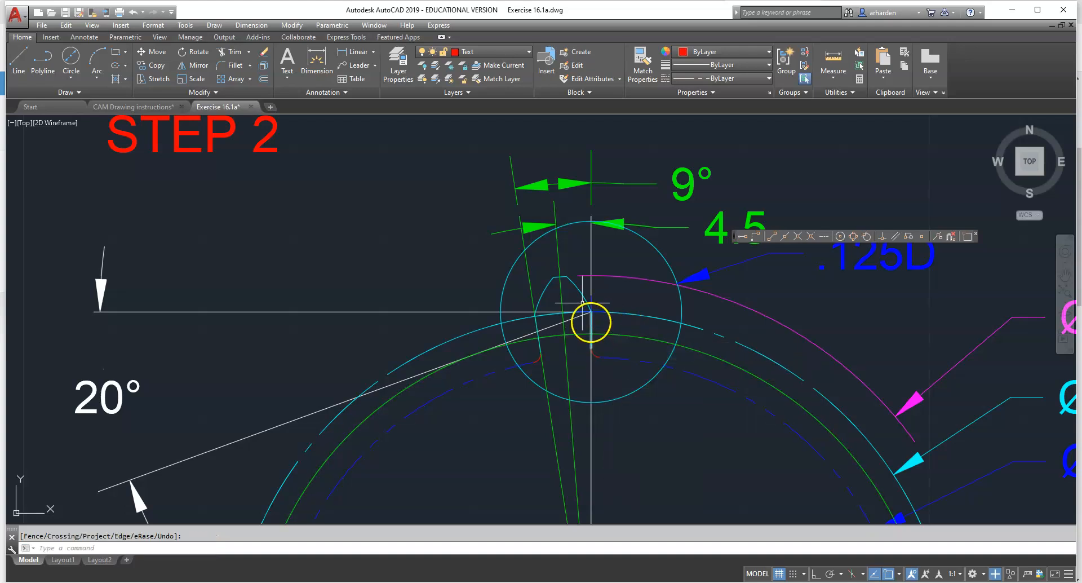
Move both root fillet arcs to the tooth layer.
{"action": "left_click", "coordinate": [595, 356]}
{"action": "left_click", "coordinate": [538, 359]}
{"action": "left_click", "coordinate": [547, 51]}
{"action": "left_click", "coordinate": [496, 51]}
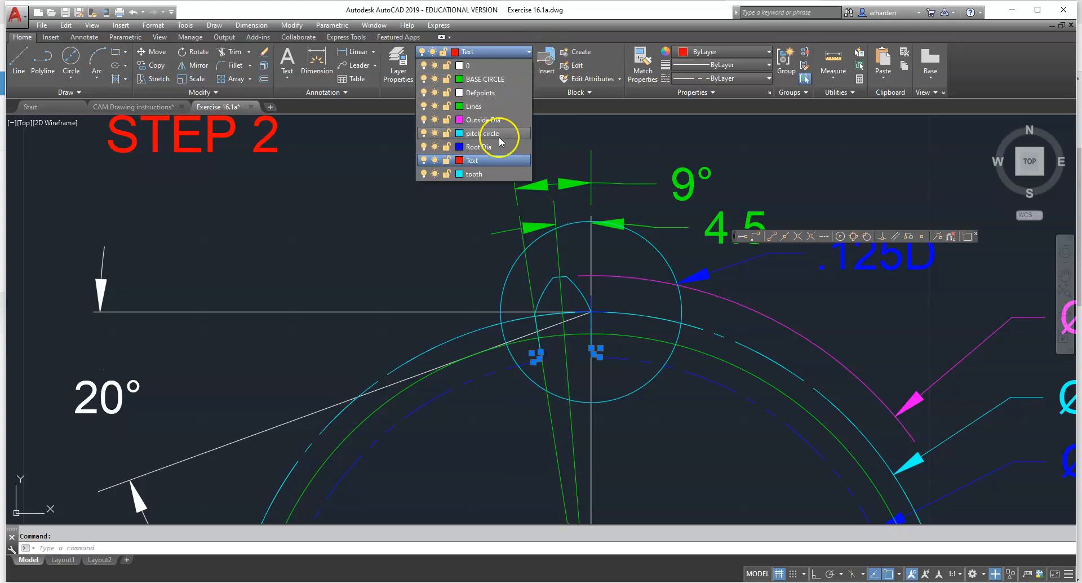
{"action": "left_click", "coordinate": [485, 180]}
{"action": "key", "text": "Escape"}
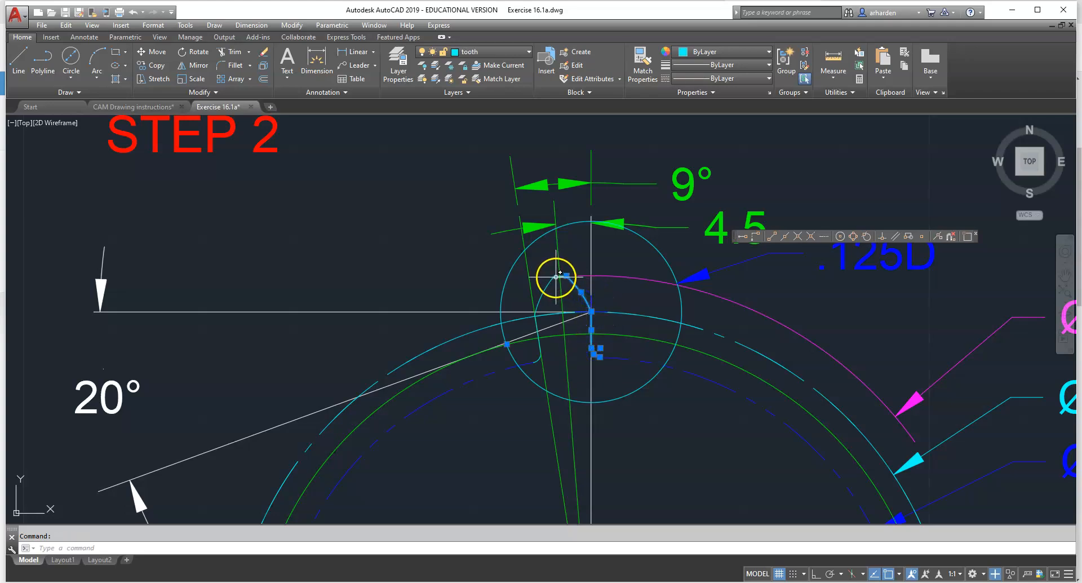
Create a polar array of the complete tooth outline, including both fillets, about the gear's centre point.
{"action": "left_click", "coordinate": [536, 326]}
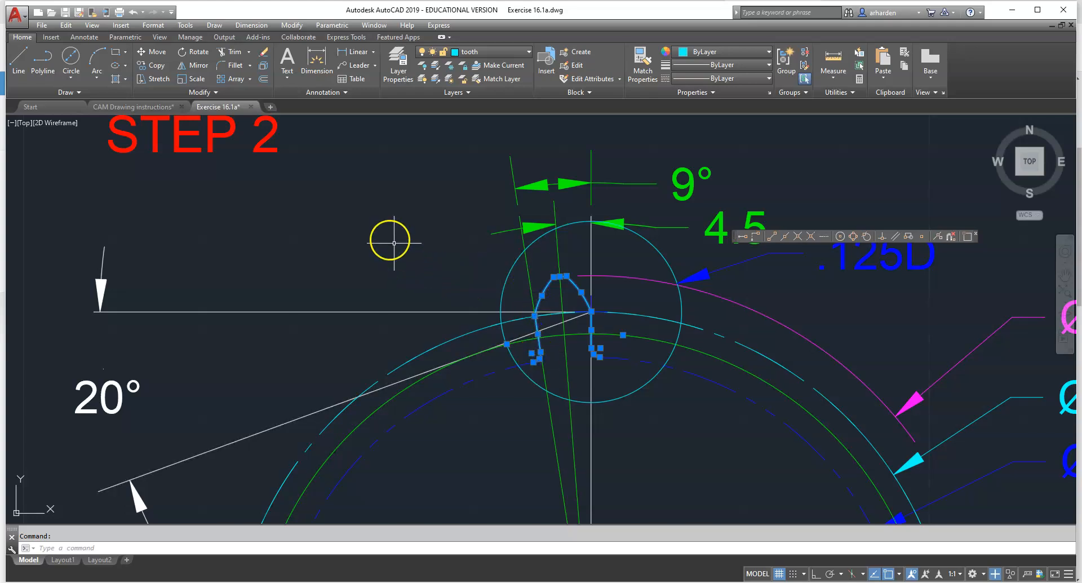
{"action": "left_click", "coordinate": [251, 79]}
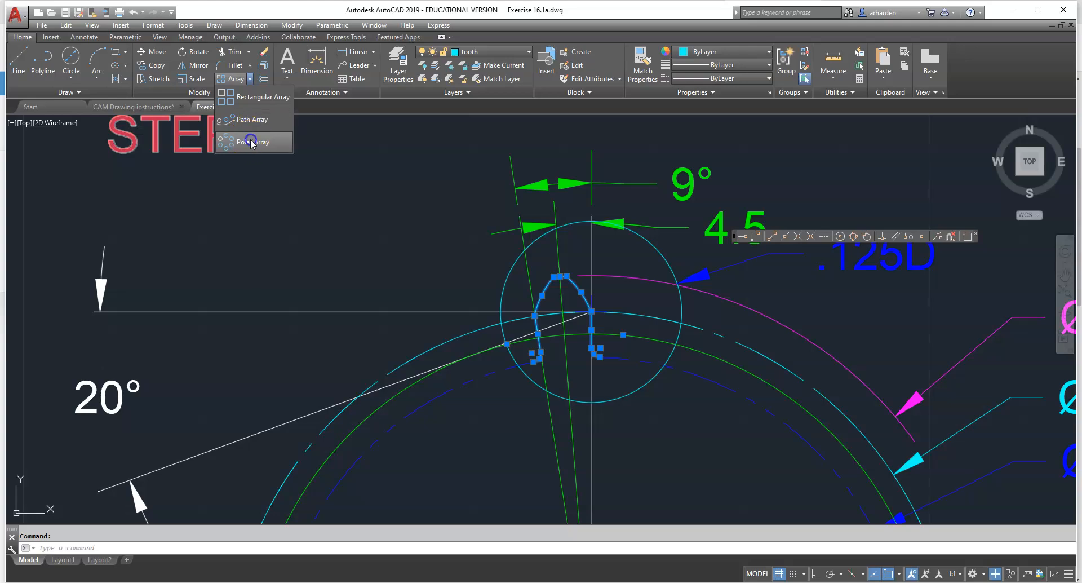
{"action": "scroll", "coordinate": [460, 228], "scroll_direction": "down", "scroll_amount": 5}
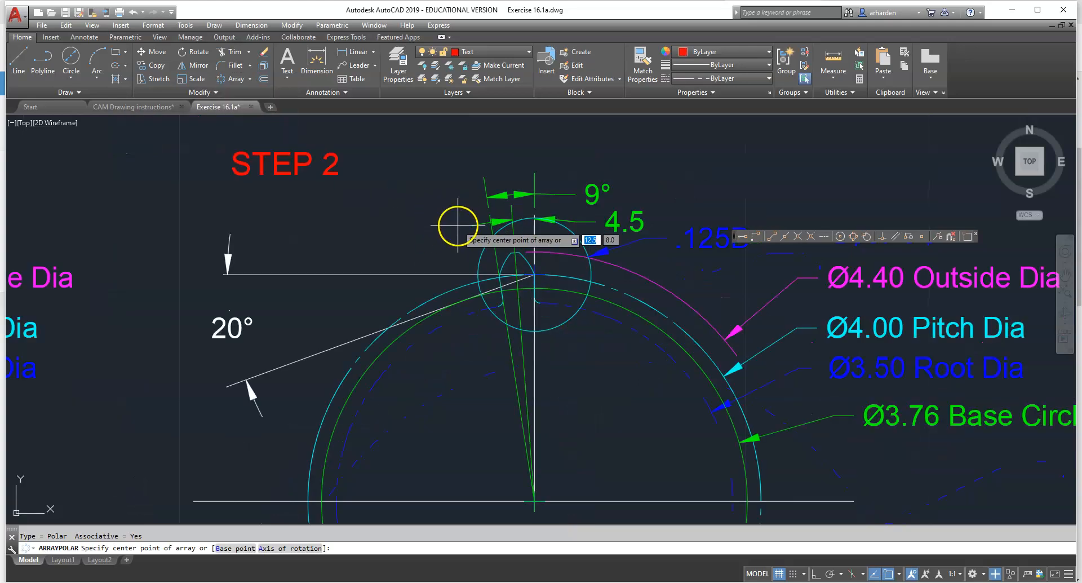
{"action": "scroll", "coordinate": [523, 351], "scroll_direction": "up", "scroll_amount": 3}
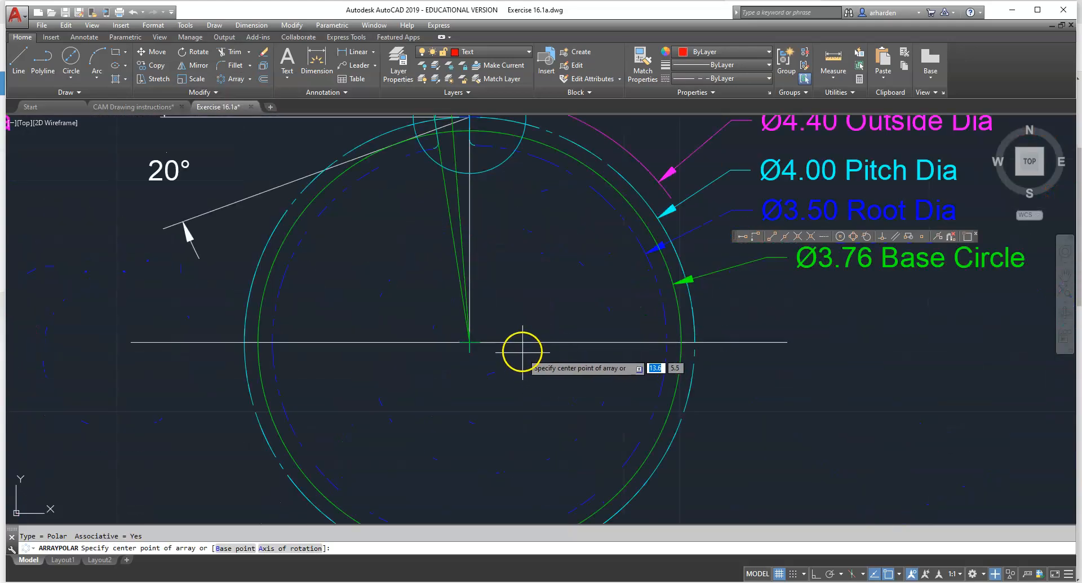
{"action": "left_click", "coordinate": [469, 341]}
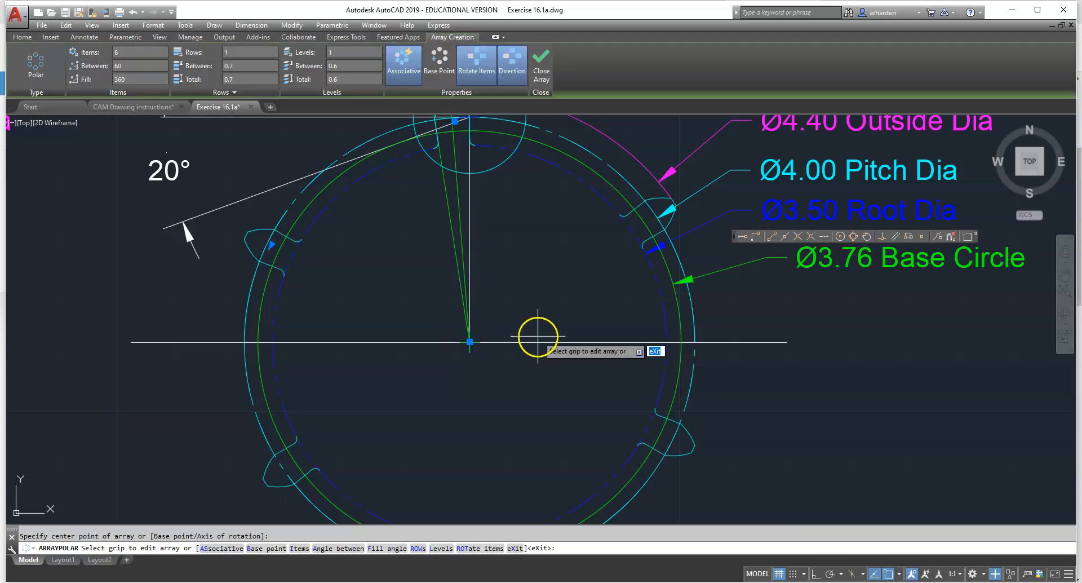
Set the polar array to 20 items, compare it with the Step 3 gear, and finish the array.
{"action": "scroll", "coordinate": [567, 307], "scroll_direction": "down", "scroll_amount": 2}
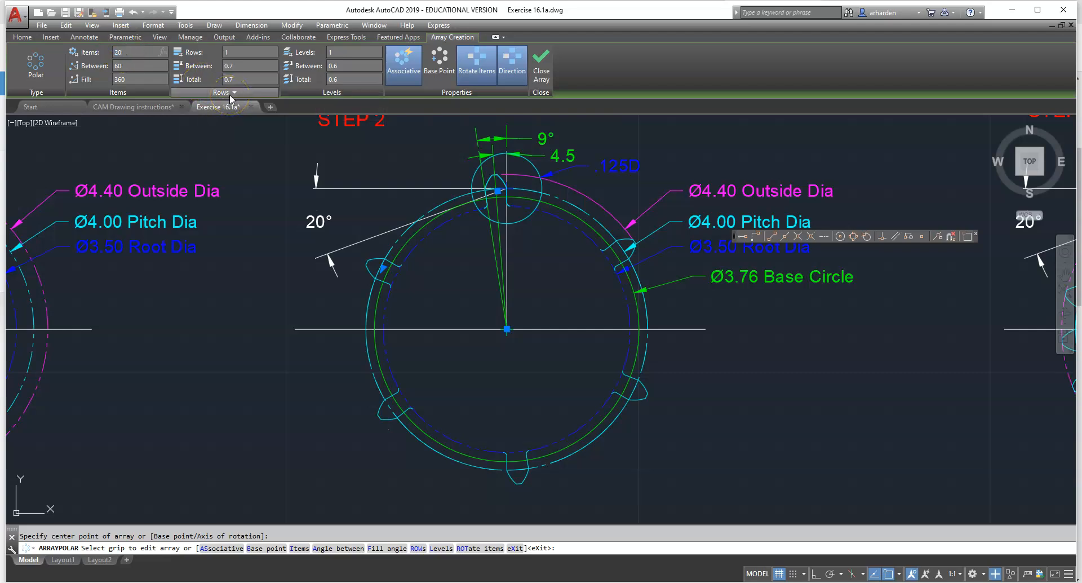
{"action": "left_click", "coordinate": [134, 55]}
{"action": "key", "text": "Return"}
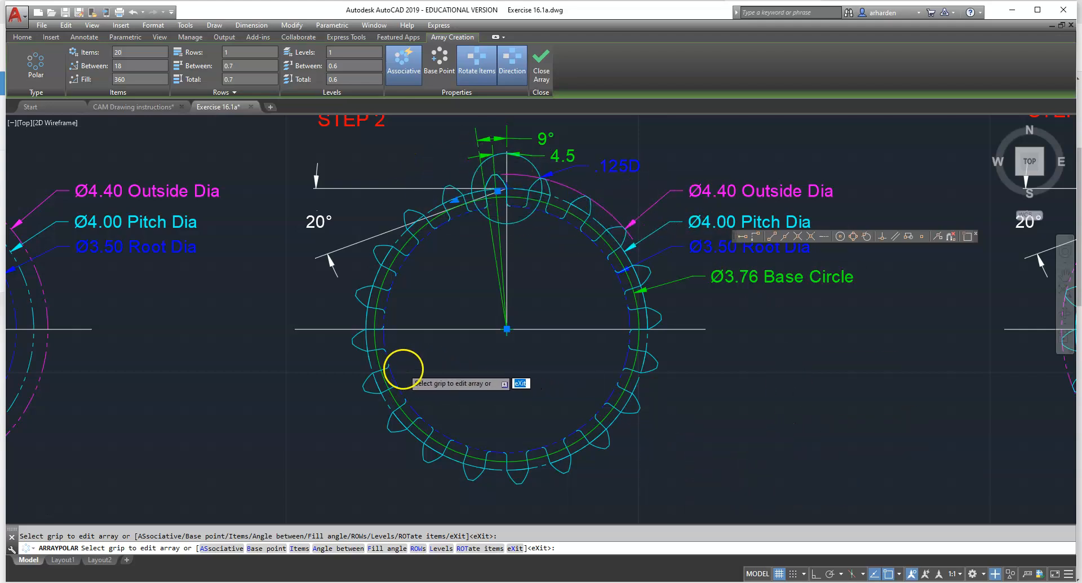
{"action": "scroll", "coordinate": [411, 383], "scroll_direction": "down", "scroll_amount": 3}
{"action": "scroll", "coordinate": [773, 327], "scroll_direction": "up", "scroll_amount": 1}
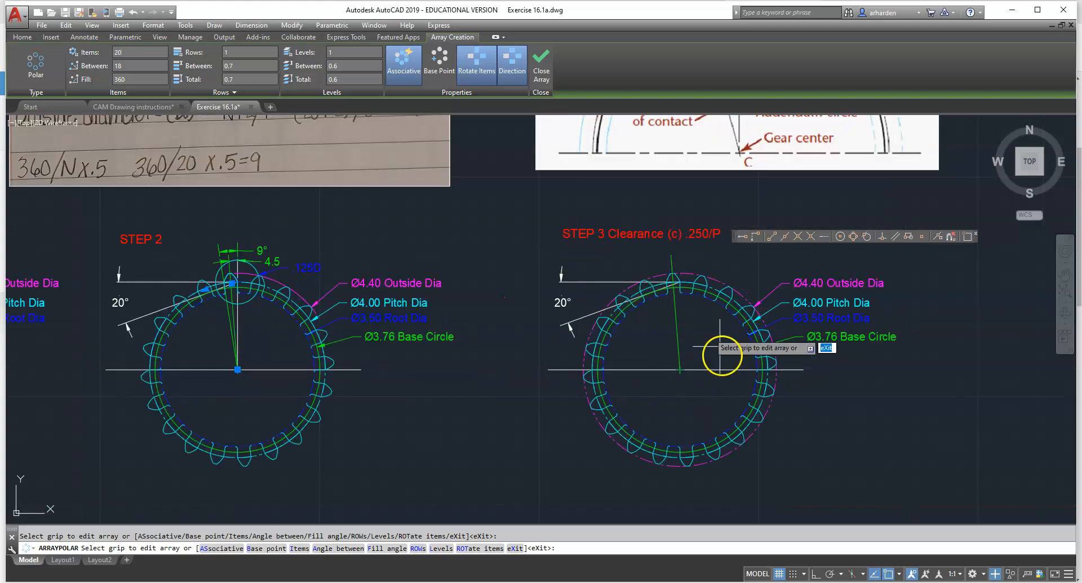
{"action": "scroll", "coordinate": [248, 378], "scroll_direction": "down", "scroll_amount": 1}
{"action": "scroll", "coordinate": [197, 338], "scroll_direction": "up", "scroll_amount": 2}
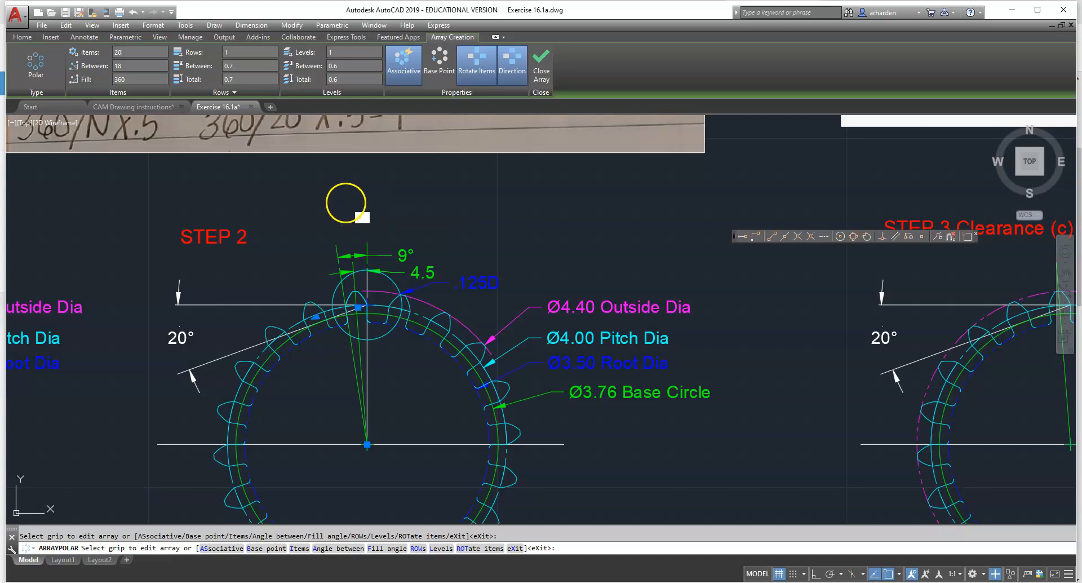
{"action": "key", "text": "Return"}
Explode the Step 2 tooth array into separate objects.
{"action": "left_click", "coordinate": [429, 326]}
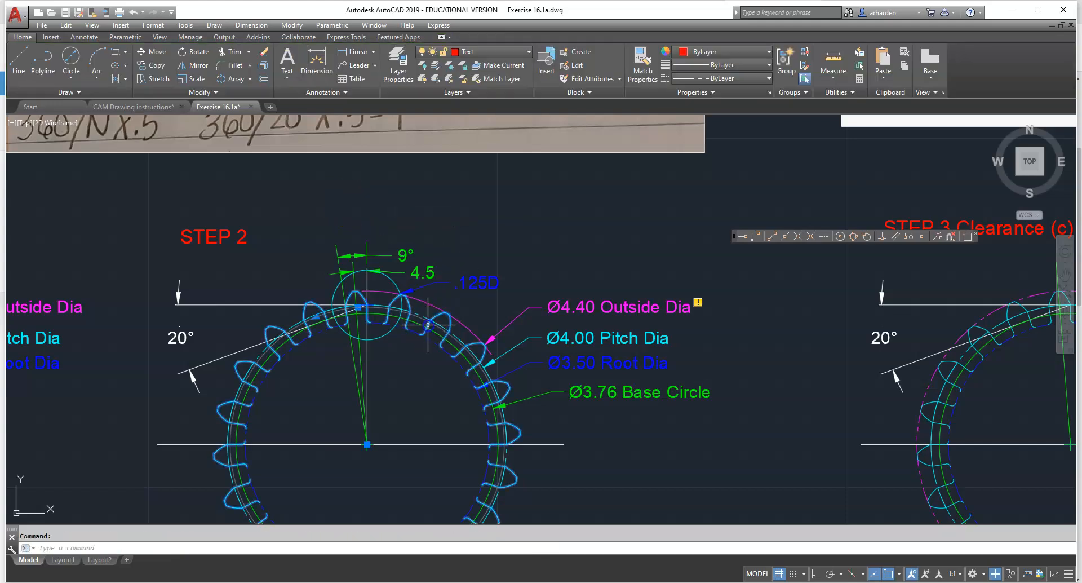
{"action": "key", "text": "Escape"}
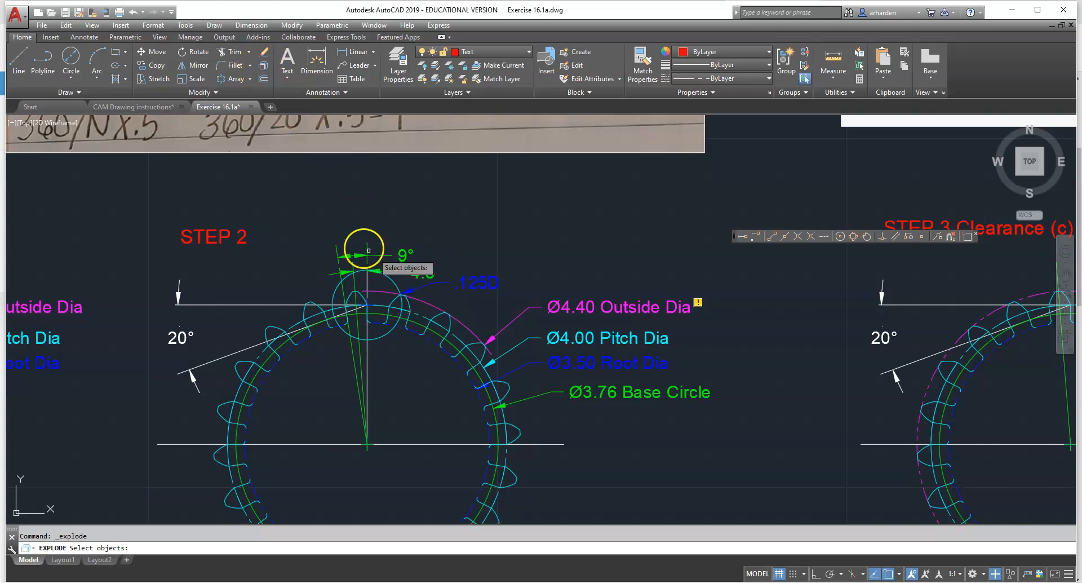
{"action": "left_click", "coordinate": [410, 307]}
{"action": "key", "text": "Return"}
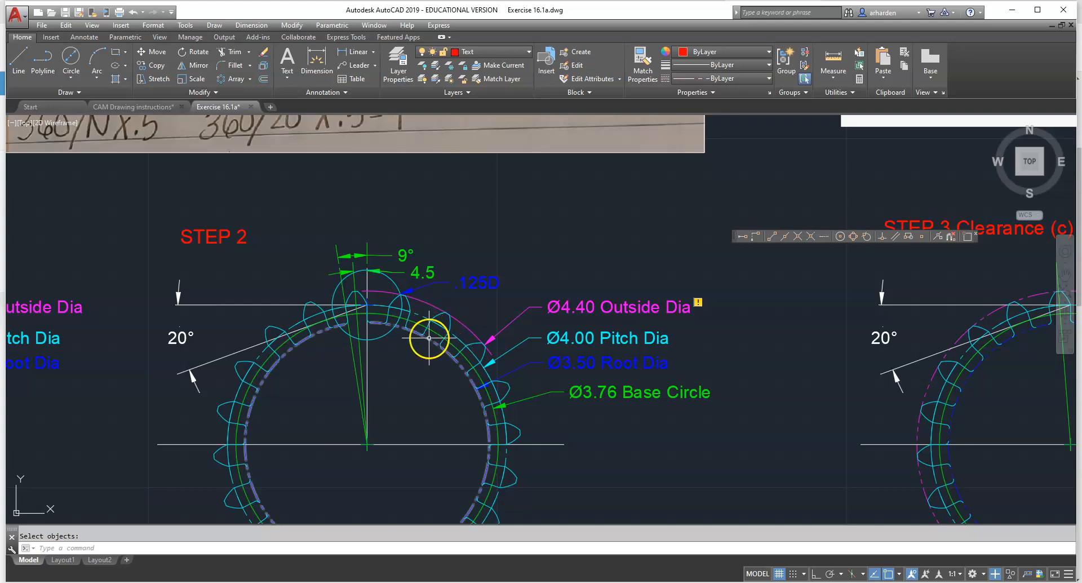
Trim the root circle segments beneath the teeth all around the Step 2 gear, using the whole gear as cutting edges.
{"action": "scroll", "coordinate": [415, 282], "scroll_direction": "down", "scroll_amount": 4}
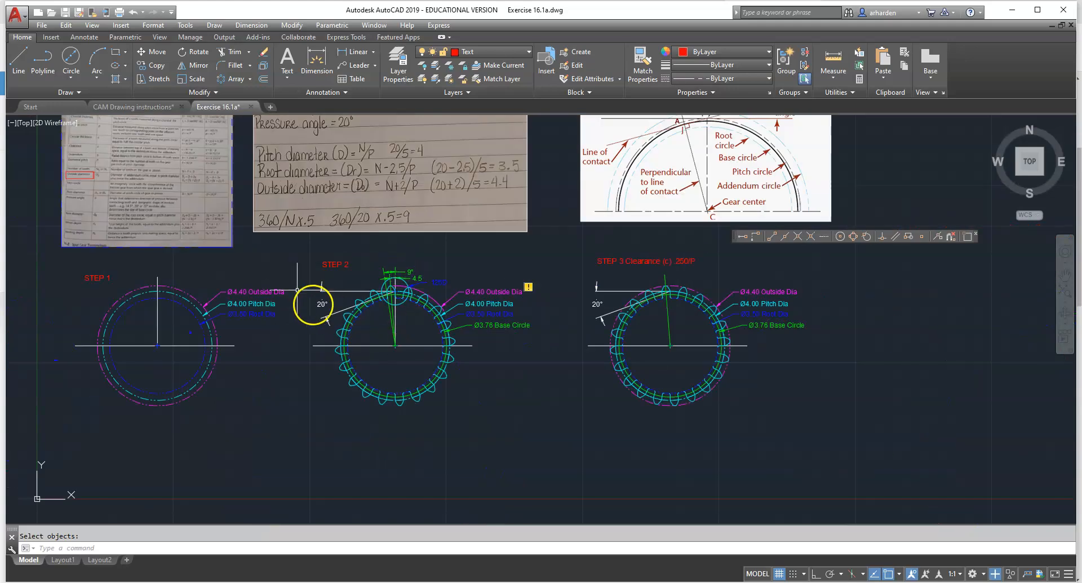
{"action": "left_click", "coordinate": [232, 52]}
{"action": "left_click", "coordinate": [283, 241]}
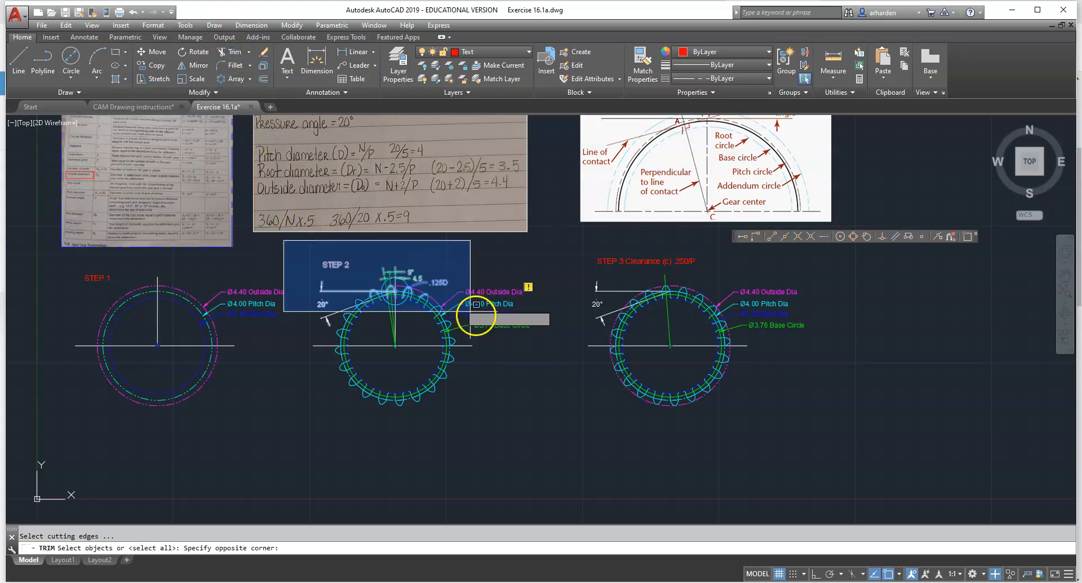
{"action": "left_click", "coordinate": [551, 432]}
{"action": "key", "text": "Return"}
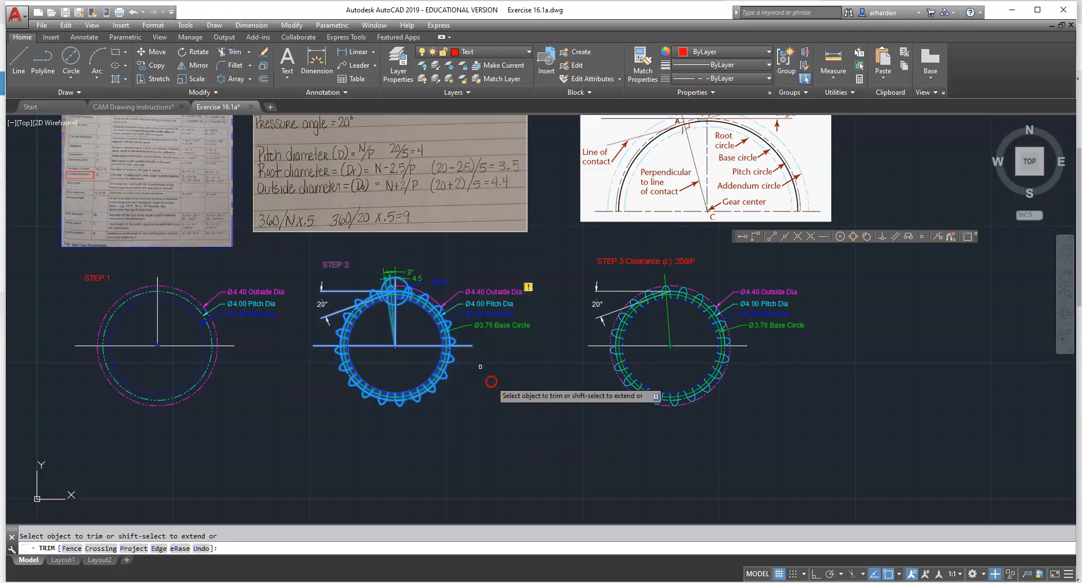
{"action": "scroll", "coordinate": [427, 316], "scroll_direction": "up", "scroll_amount": 5}
{"action": "left_click", "coordinate": [430, 343]}
{"action": "left_click", "coordinate": [374, 319]}
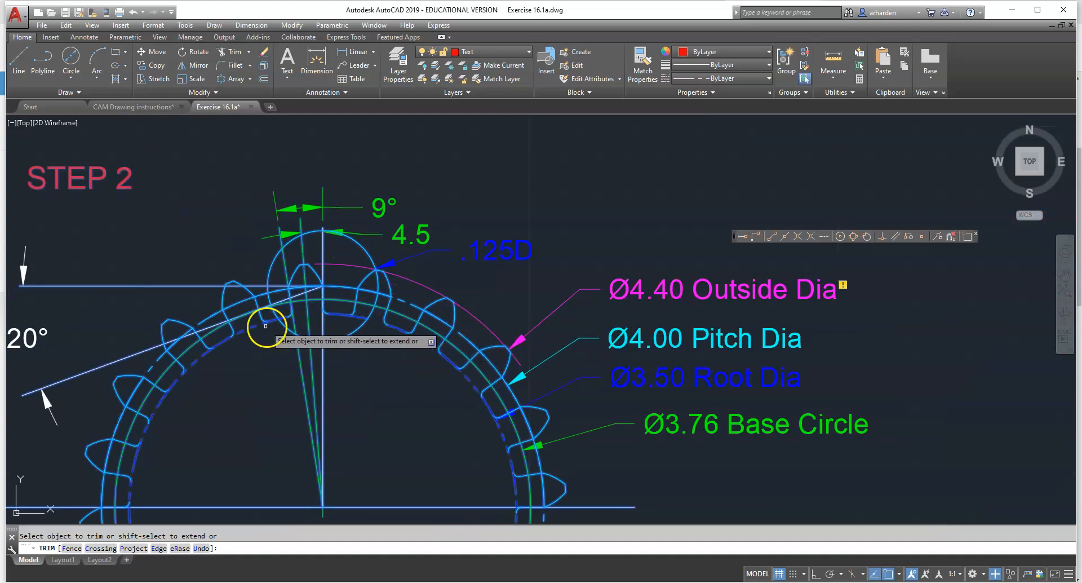
{"action": "left_click", "coordinate": [247, 329]}
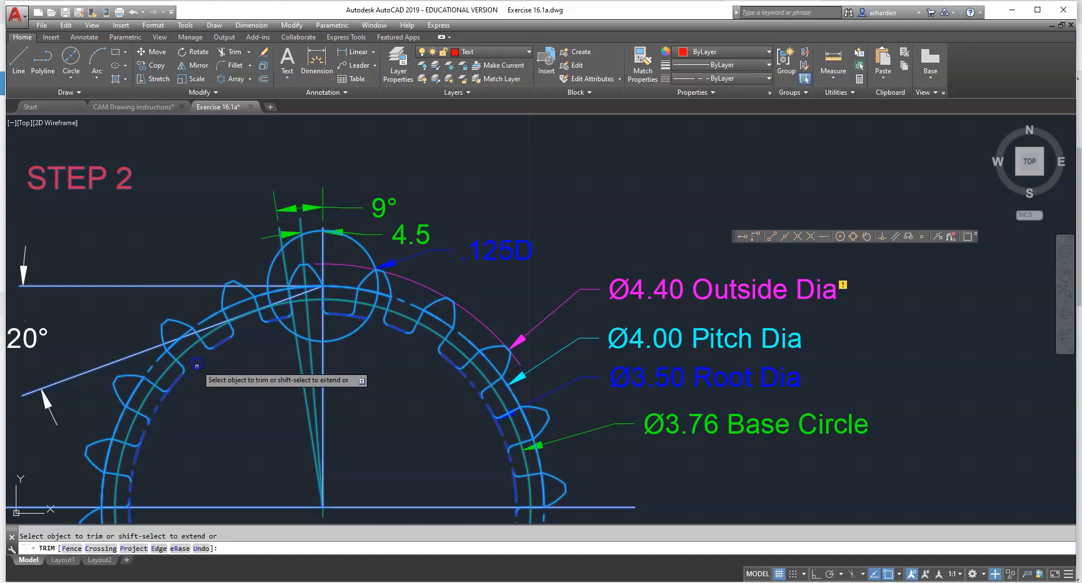
{"action": "scroll", "coordinate": [196, 408], "scroll_direction": "down", "scroll_amount": 5}
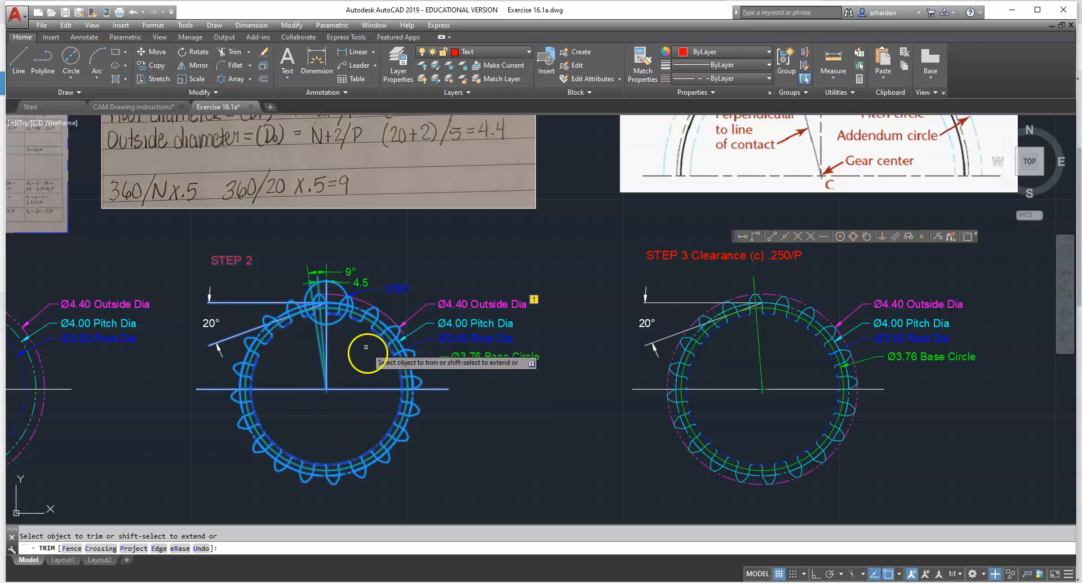
{"action": "scroll", "coordinate": [368, 351], "scroll_direction": "up", "scroll_amount": 2}
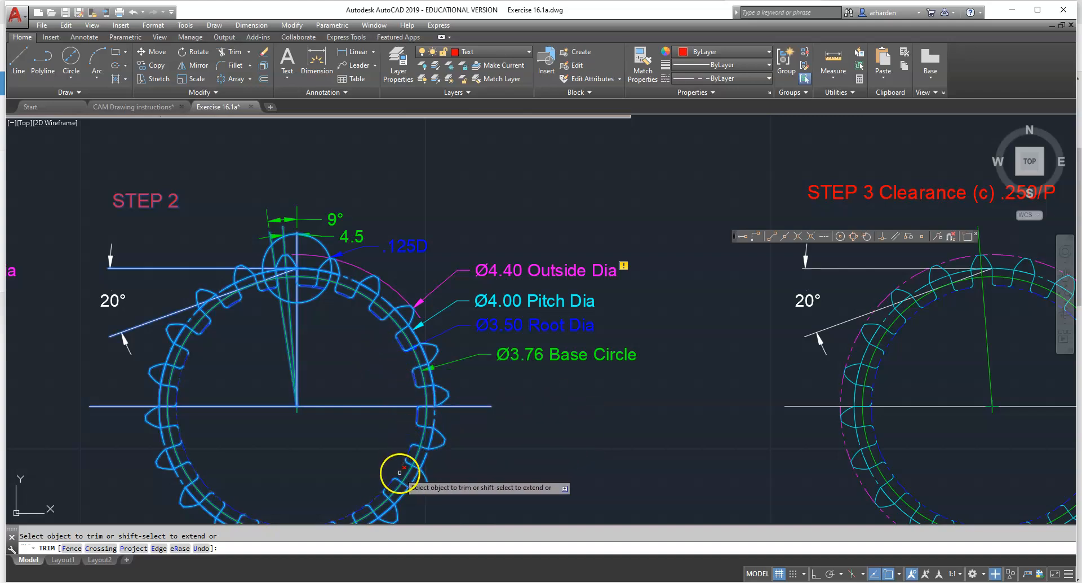
{"action": "right_click", "coordinate": [367, 351]}
{"action": "left_click", "coordinate": [406, 357]}
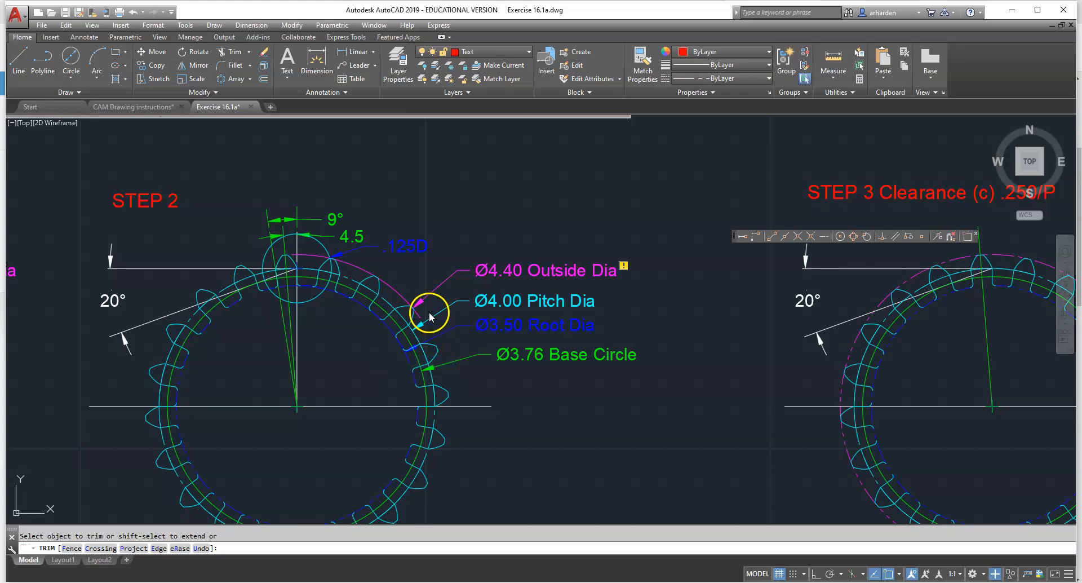
{"action": "scroll", "coordinate": [371, 327], "scroll_direction": "down", "scroll_amount": 2}
{"action": "key", "text": "Escape"}
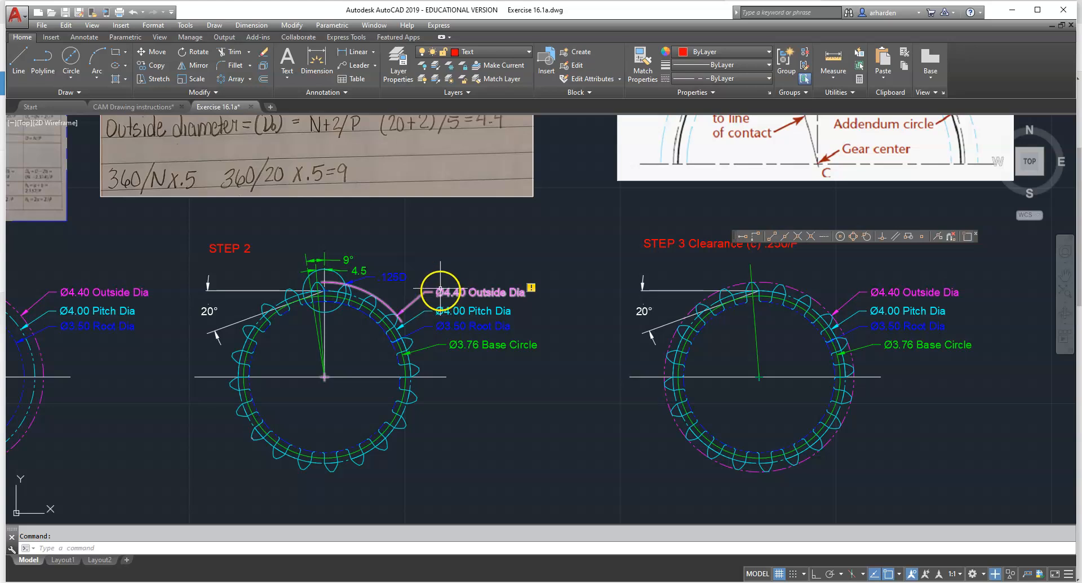
Open the Step 2 outside diameter label for text editing and bring up the Character Map of additional symbols.
{"action": "left_click", "coordinate": [471, 292]}
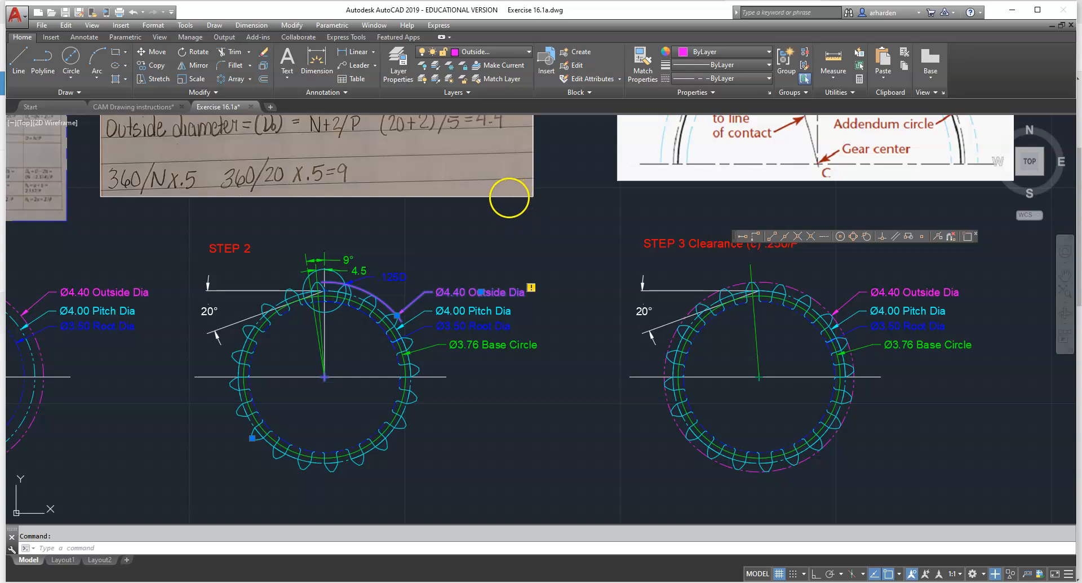
{"action": "double_click", "coordinate": [477, 289]}
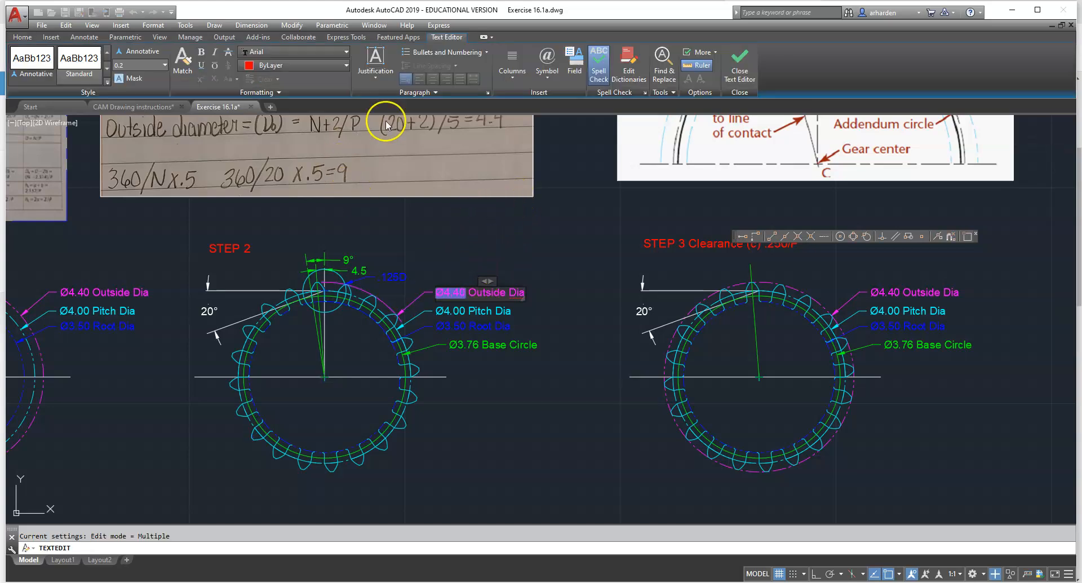
{"action": "left_click", "coordinate": [547, 67]}
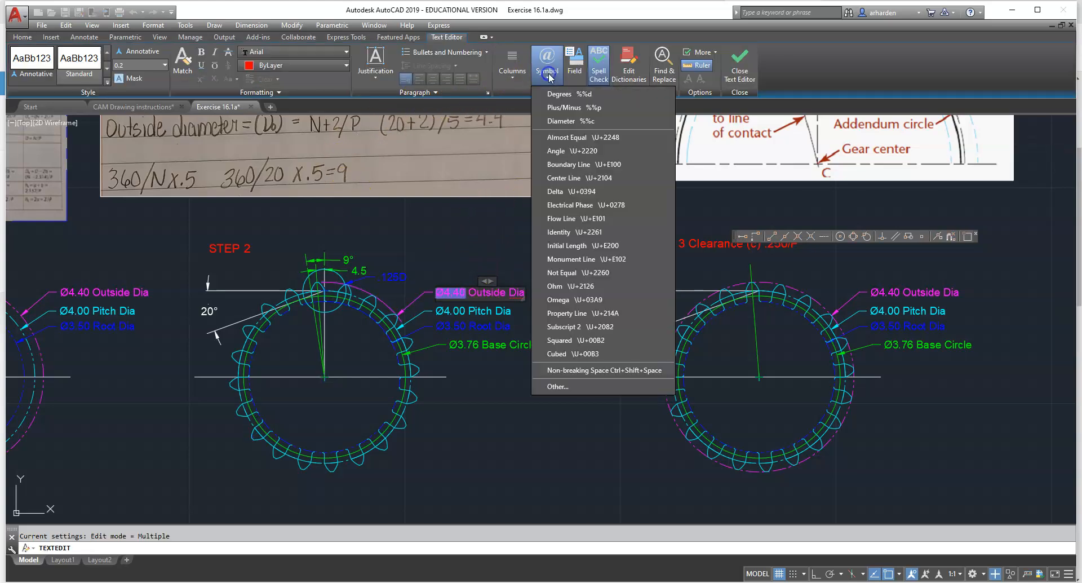
{"action": "left_click", "coordinate": [560, 387]}
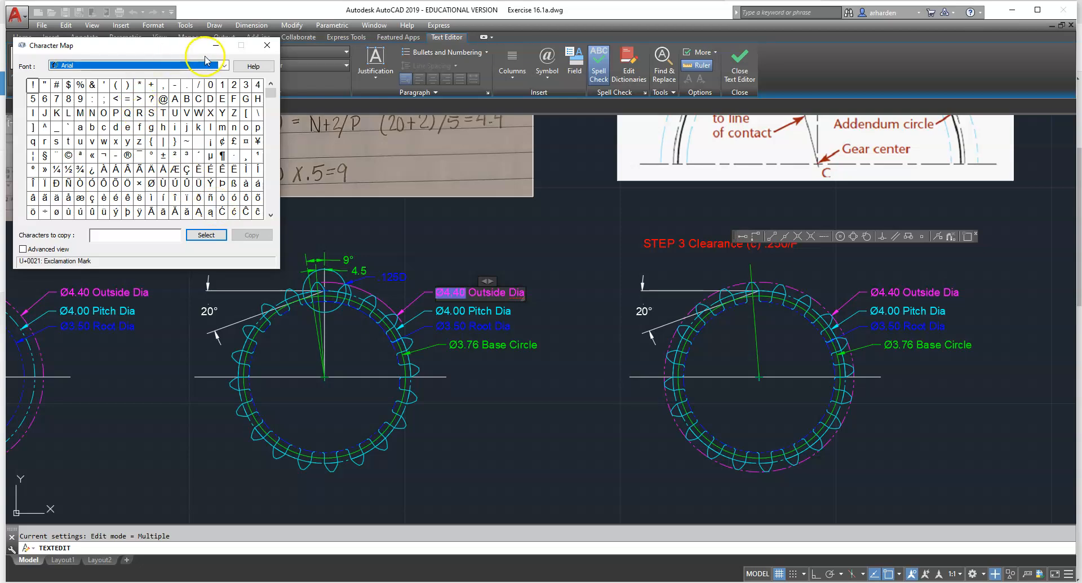
Set the Character Map font to GDT and add its diameter symbol to the characters to copy.
{"action": "left_click", "coordinate": [225, 66]}
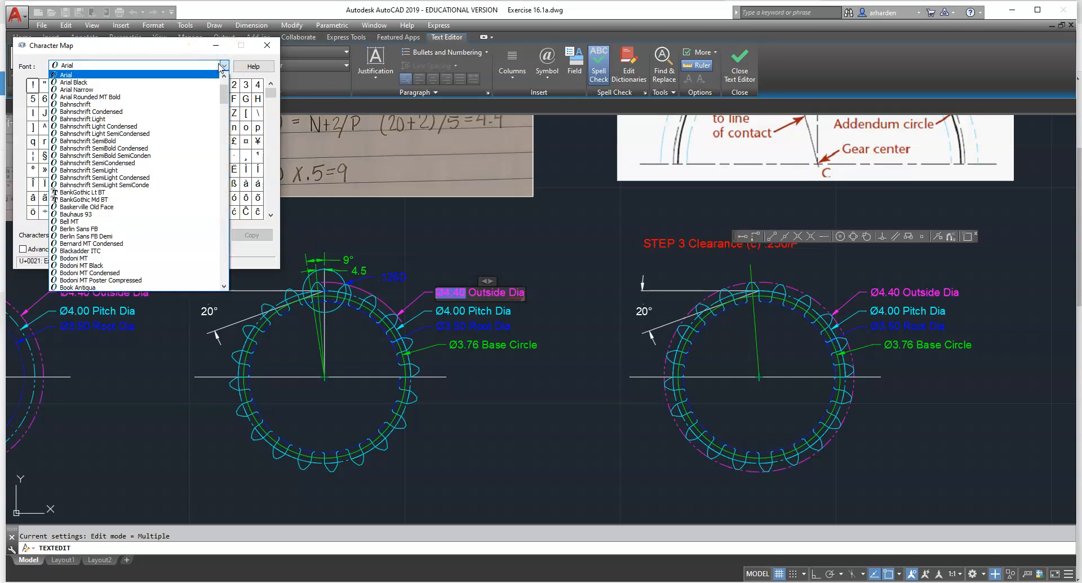
{"action": "left_click_drag", "start_coordinate": [227, 99], "coordinate": [226, 153]}
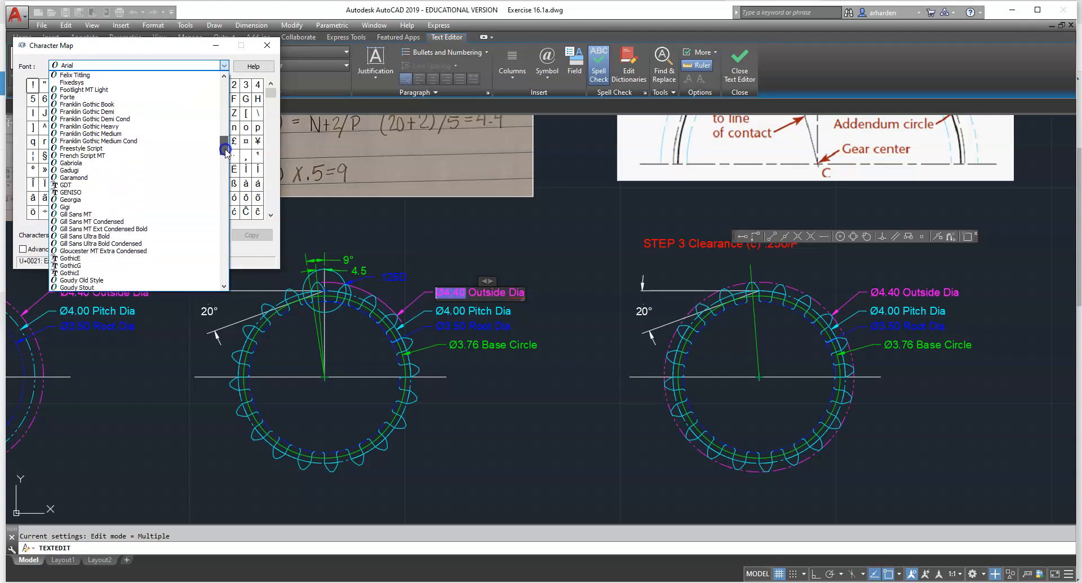
{"action": "left_click", "coordinate": [83, 185]}
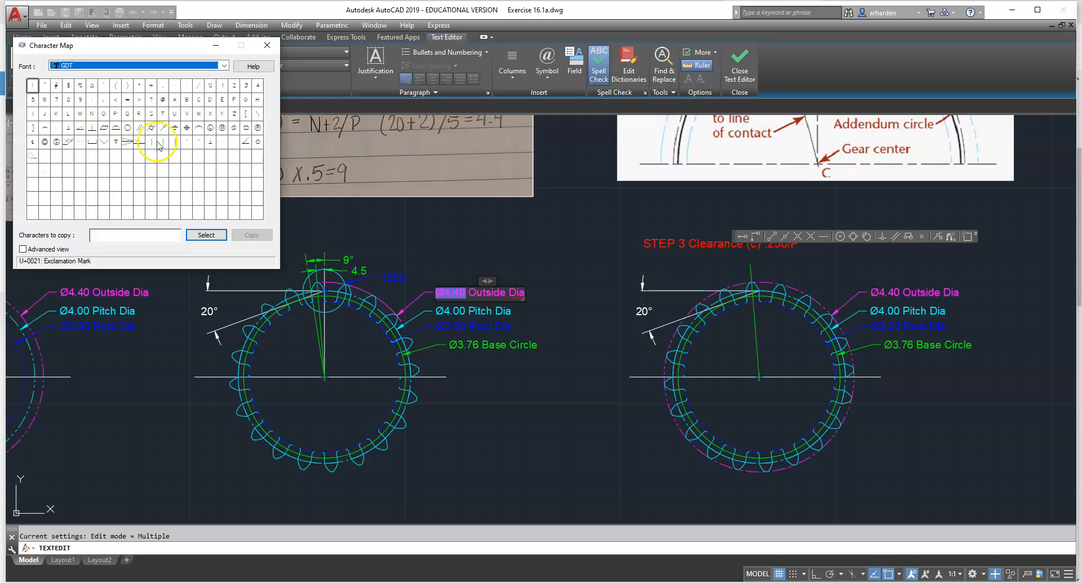
{"action": "left_click", "coordinate": [234, 129]}
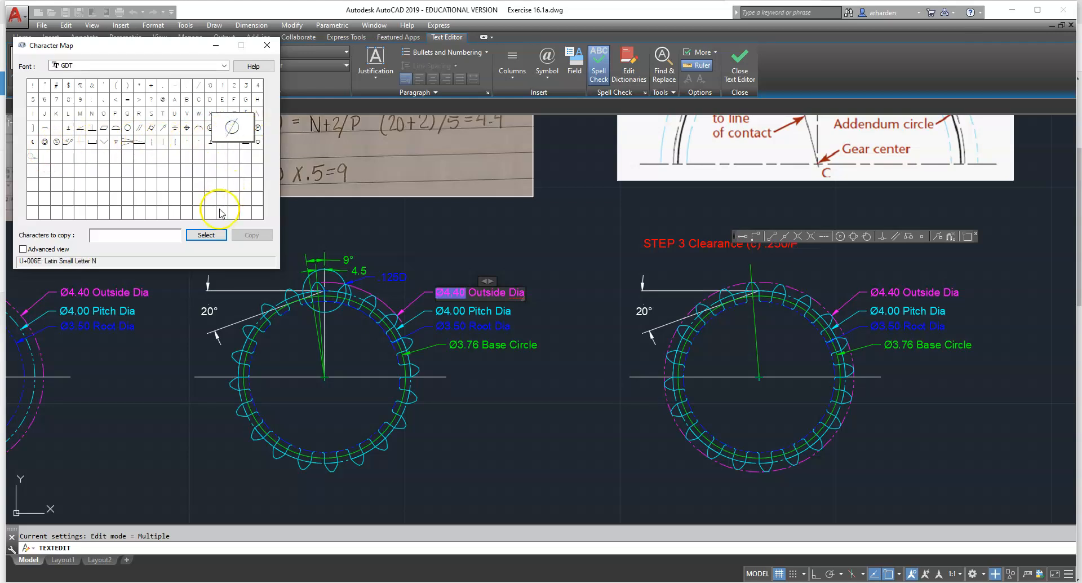
{"action": "left_click", "coordinate": [210, 236]}
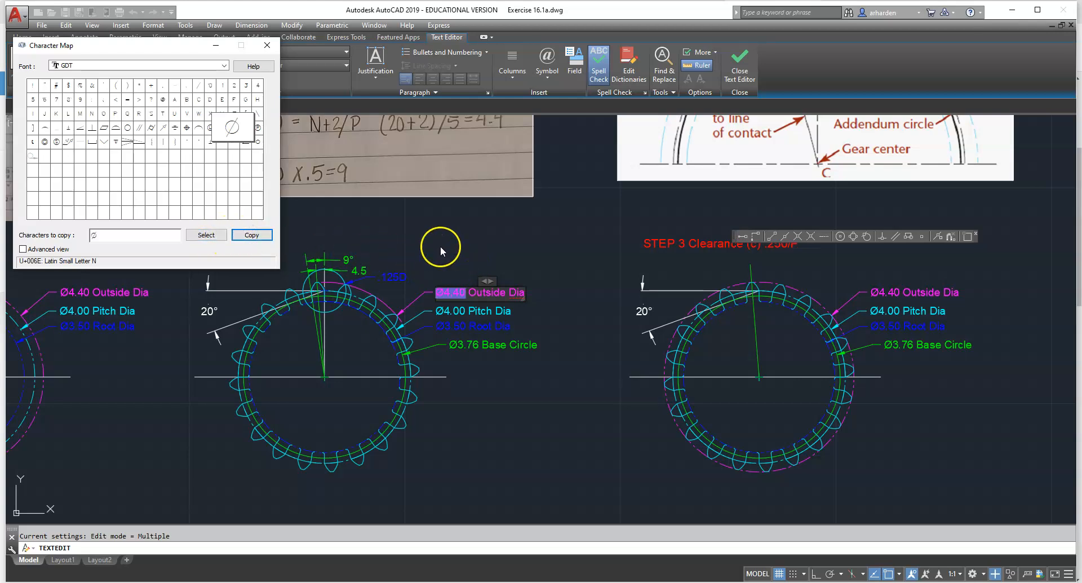
Return to the outside diameter label, show its text editing options, and exit editing without pasting the symbol.
{"action": "left_click", "coordinate": [461, 252]}
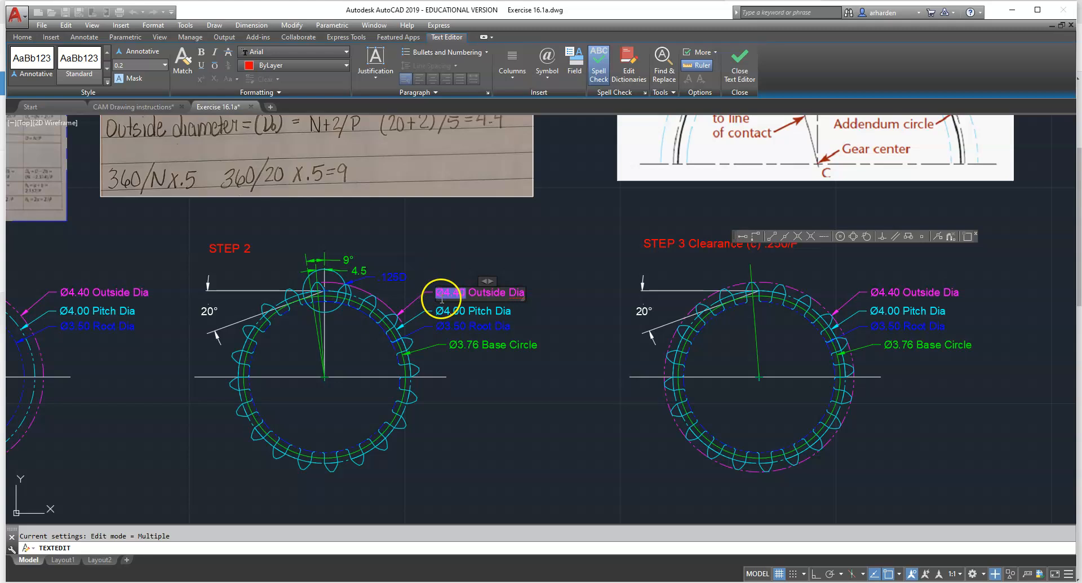
{"action": "right_click", "coordinate": [442, 300]}
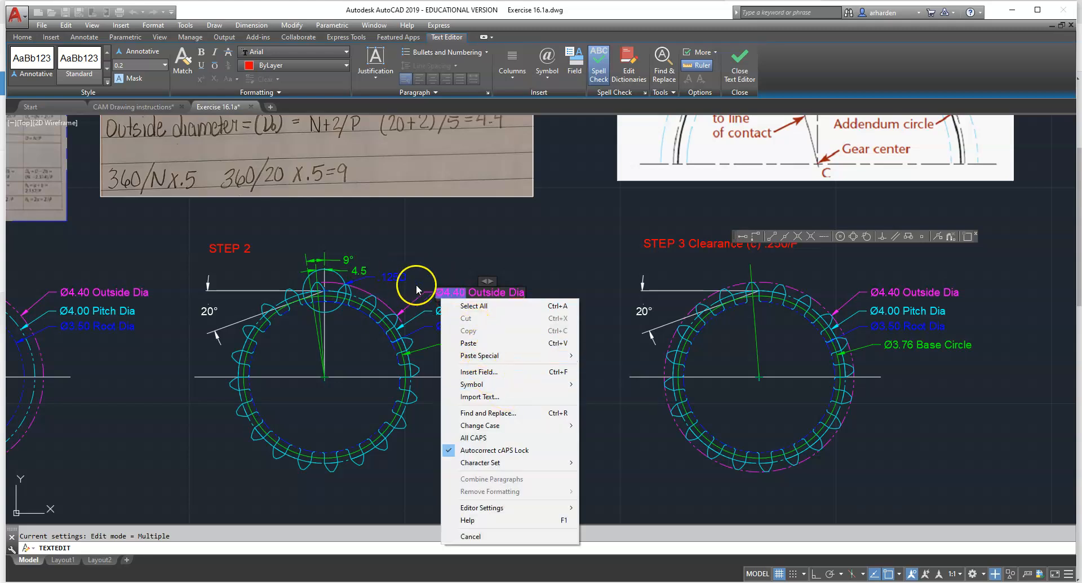
{"action": "left_click", "coordinate": [436, 272]}
{"action": "left_click", "coordinate": [442, 244]}
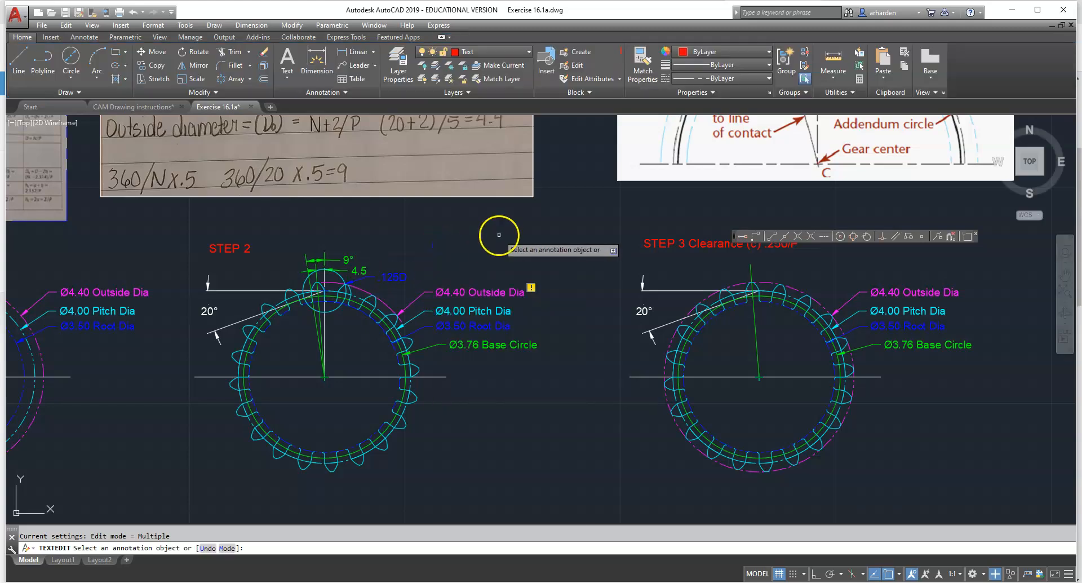
{"action": "key", "text": "Escape"}
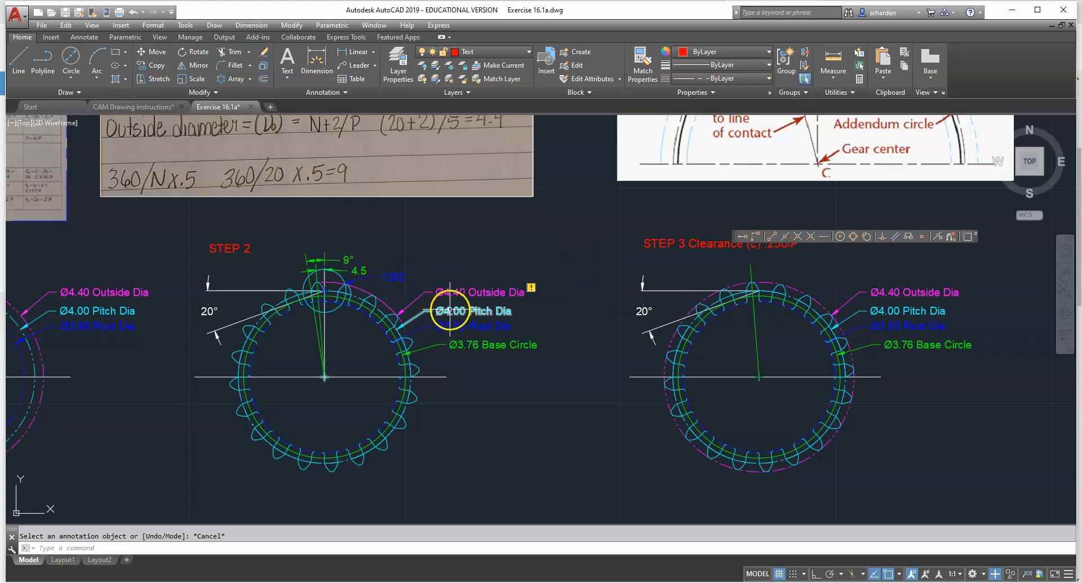
{"action": "scroll", "coordinate": [552, 217], "scroll_direction": "down", "scroll_amount": 5}
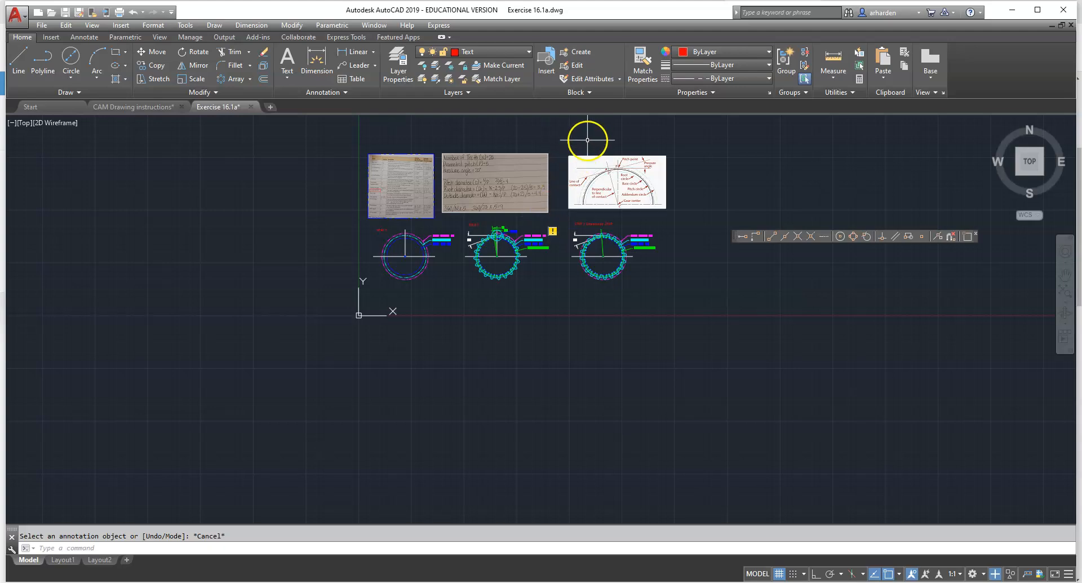
{"action": "scroll", "coordinate": [580, 138], "scroll_direction": "up", "scroll_amount": 2}
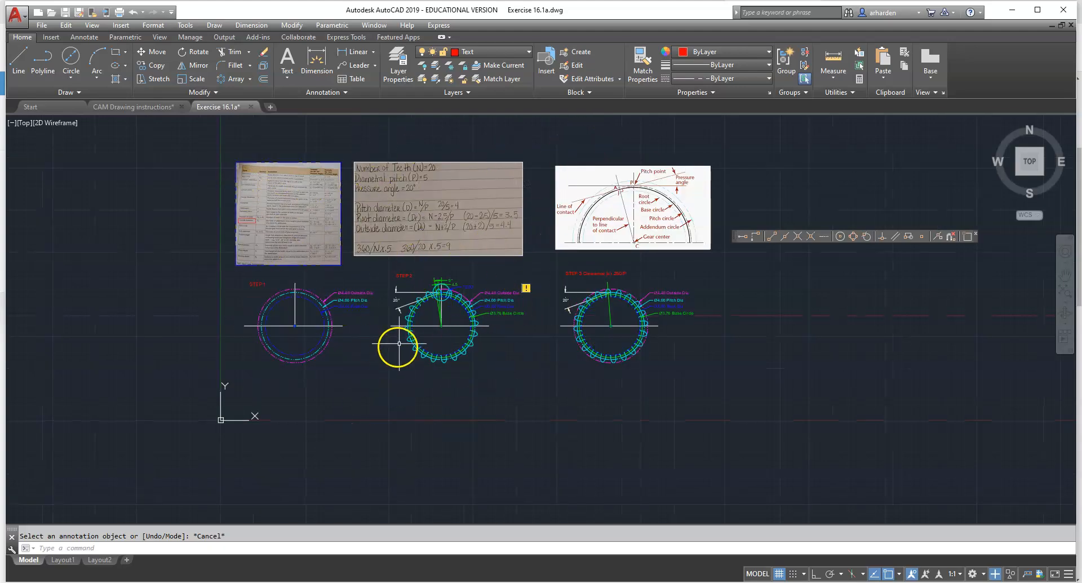
{"action": "mouse_move", "coordinate": [145, 107]}
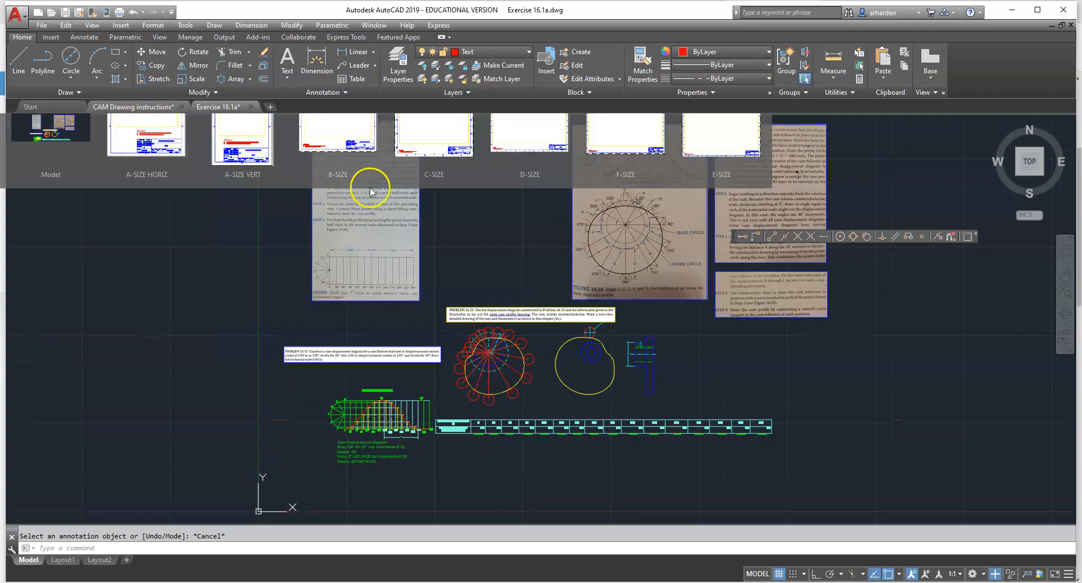